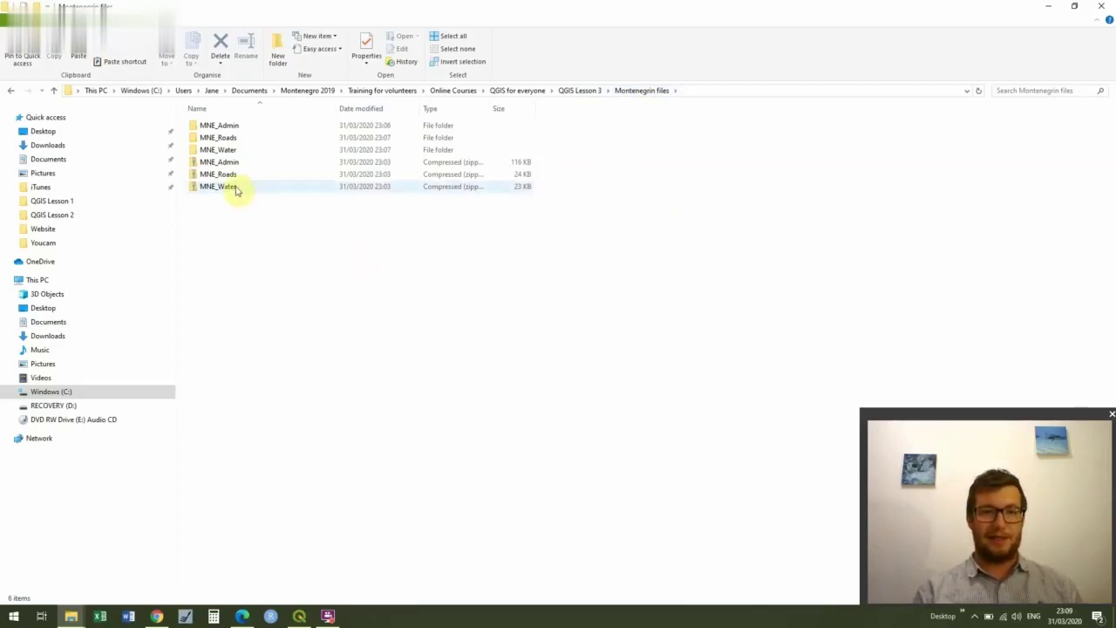
Bring up the MNE_Admin zip's file actions, then dismiss them without choosing one.
{"action": "right_click", "coordinate": [244, 164]}
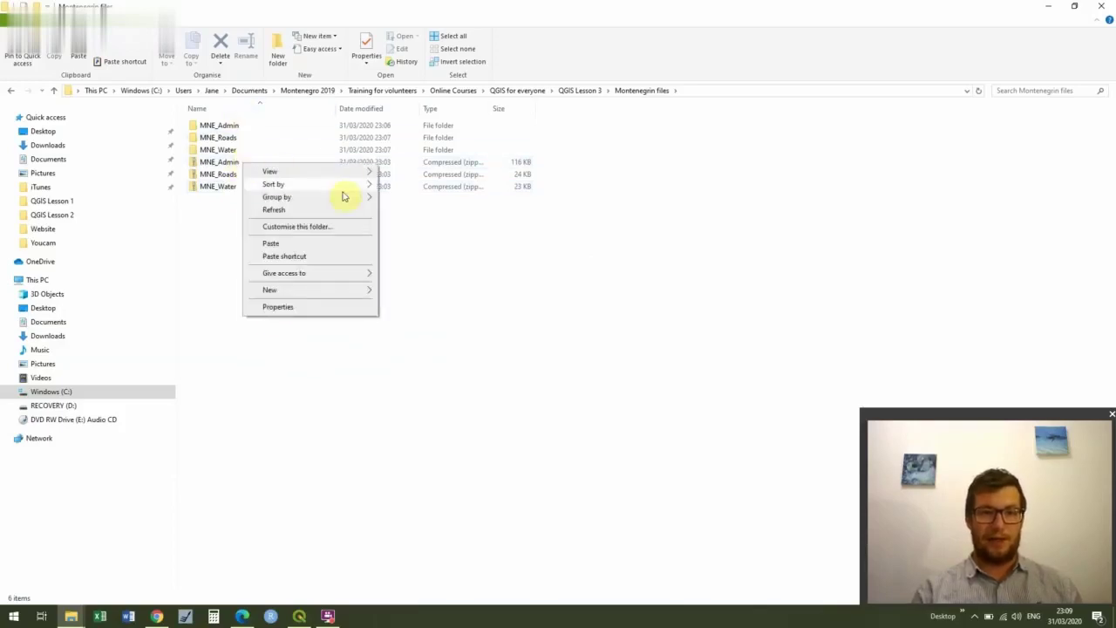
{"action": "left_click", "coordinate": [217, 163]}
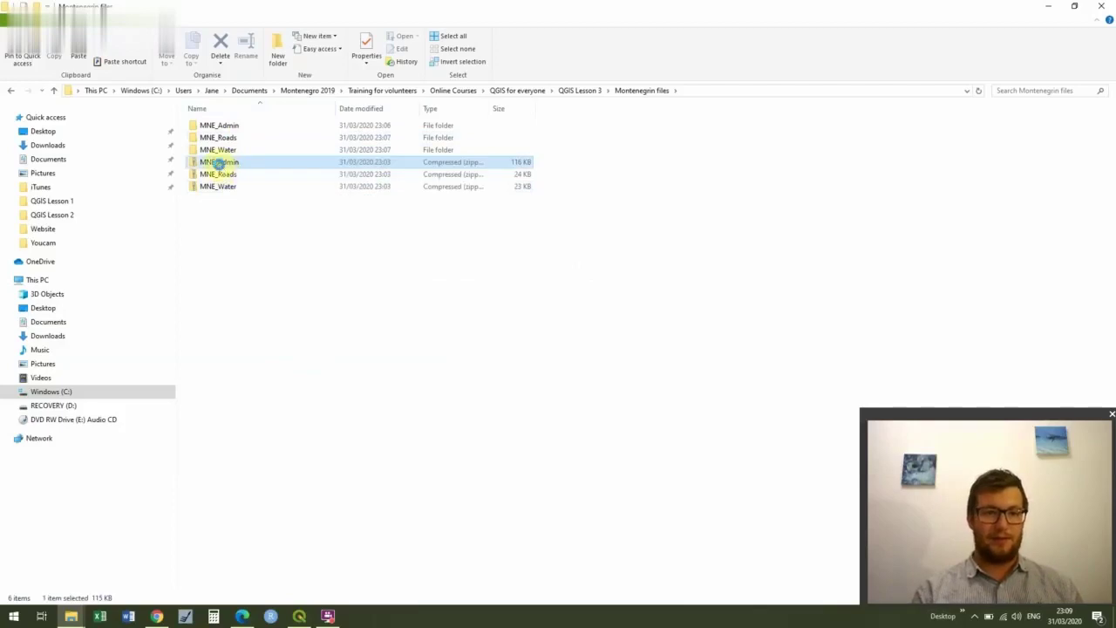
{"action": "right_click", "coordinate": [219, 165]}
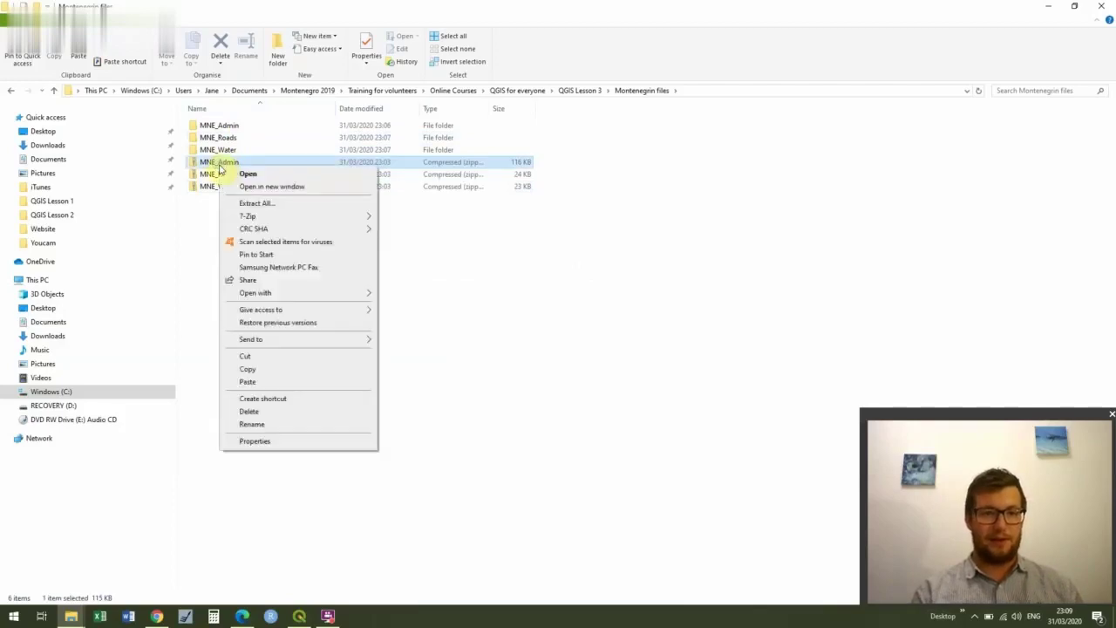
{"action": "left_click", "coordinate": [502, 290]}
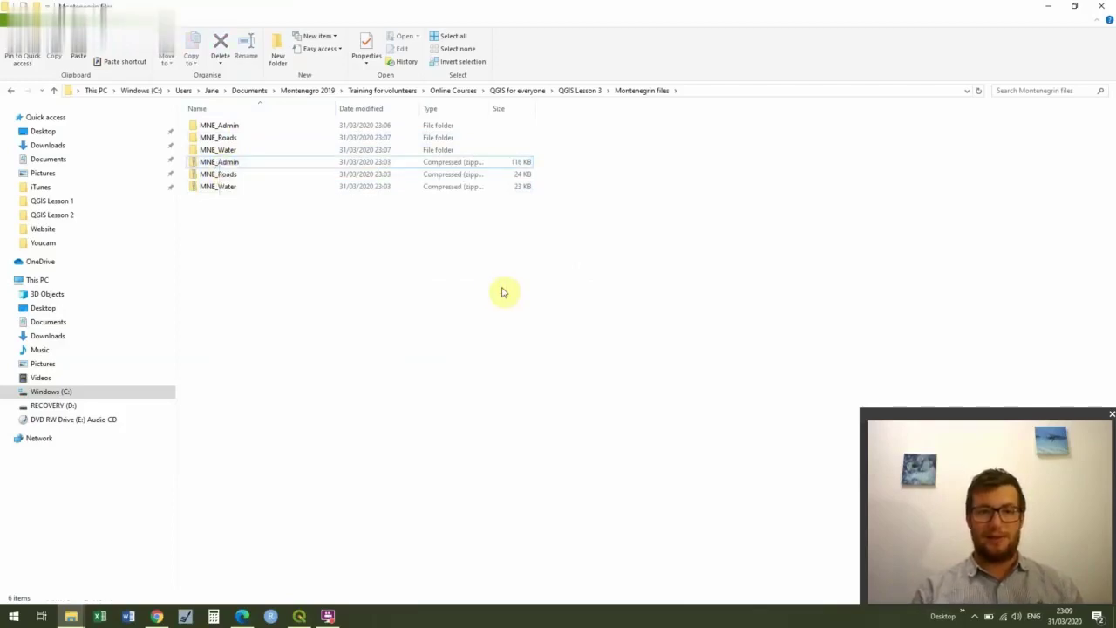
Open MNE_Roads > MNE_rds and select the MNE_roads .shp, .shx and .prj files.
{"action": "double_click", "coordinate": [283, 142]}
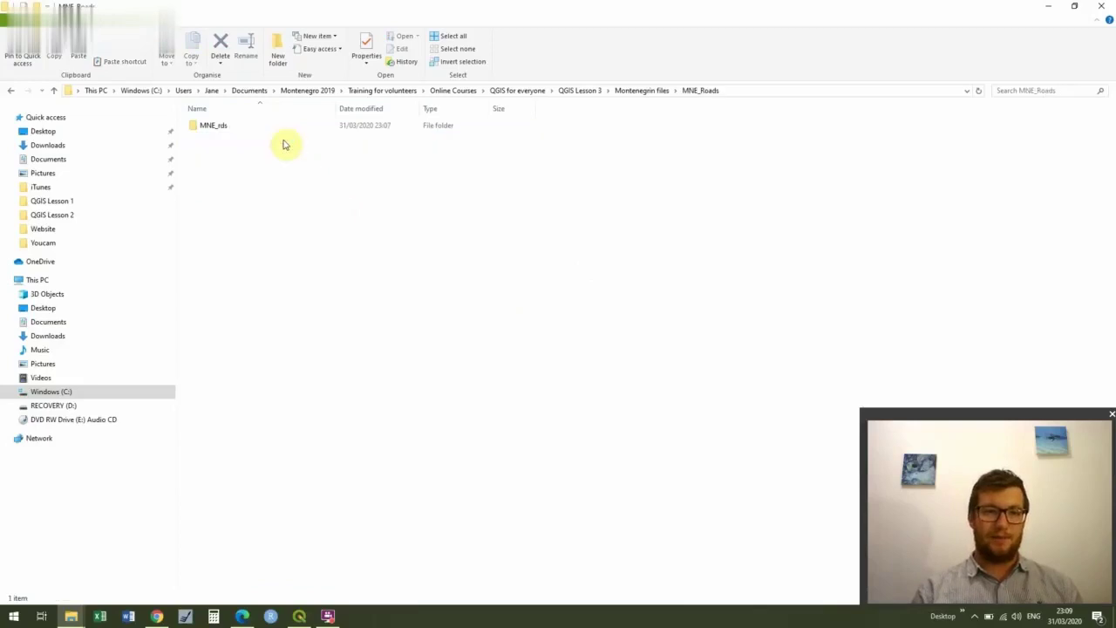
{"action": "double_click", "coordinate": [231, 128]}
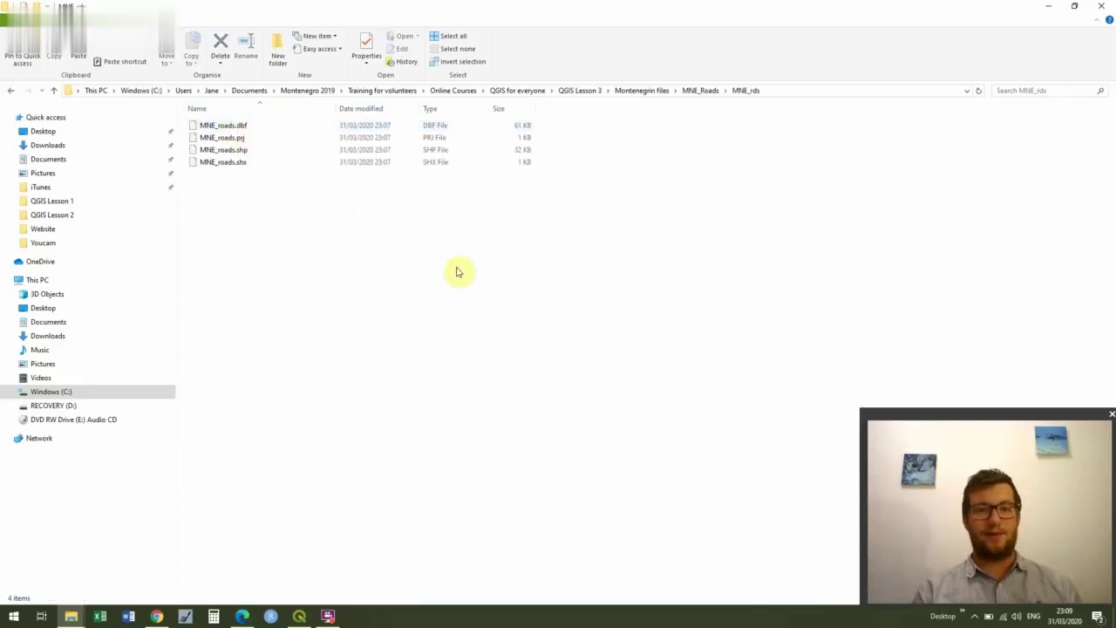
{"action": "left_click", "coordinate": [299, 155]}
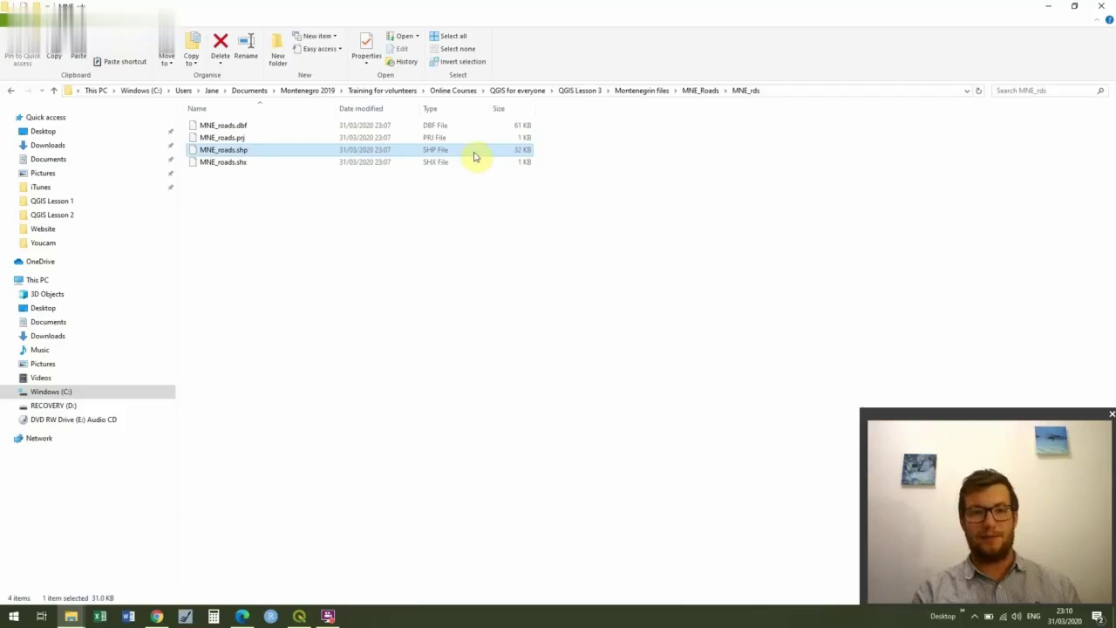
{"action": "left_click", "coordinate": [450, 166]}
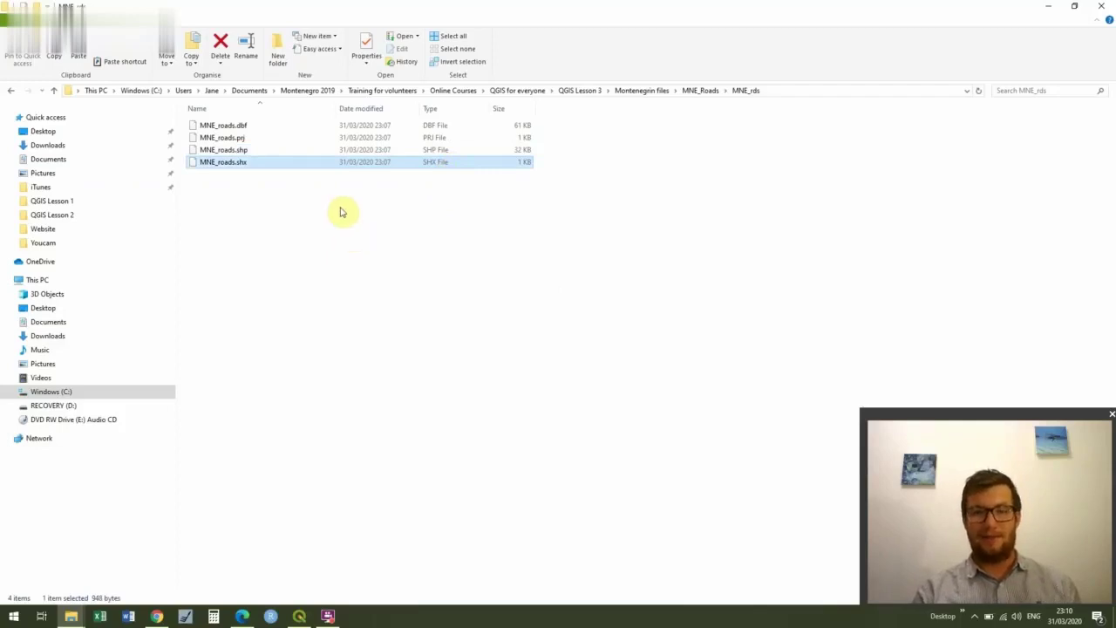
{"action": "left_click", "coordinate": [263, 141]}
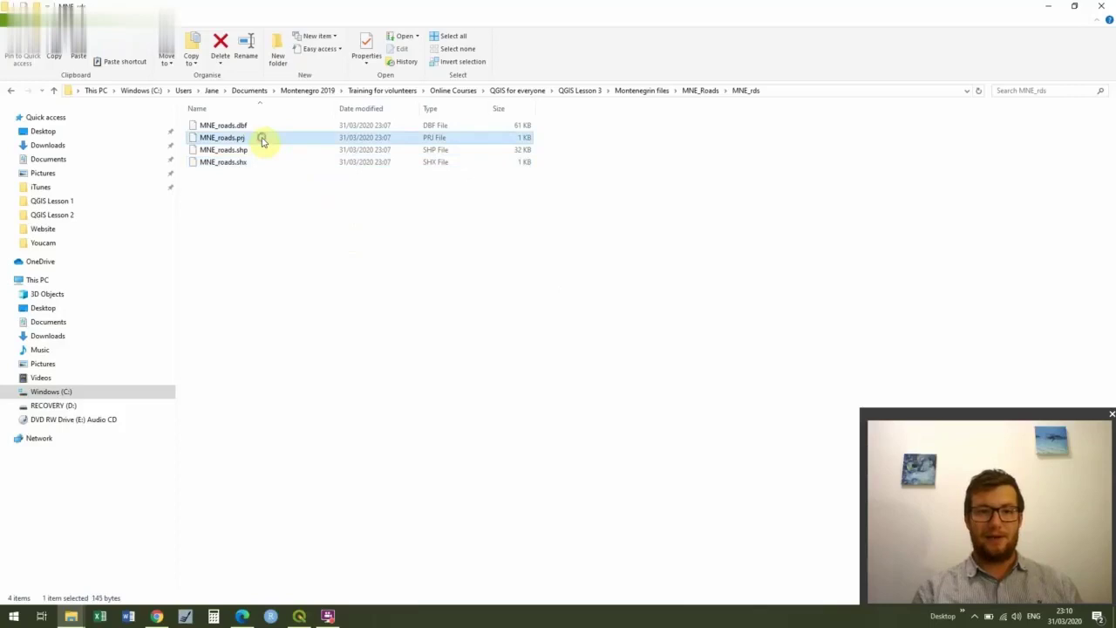
Open MNE_roads.prj in Notepad, read its WGS 1984 GEOGCS definition, then close Notepad.
{"action": "right_click", "coordinate": [262, 139]}
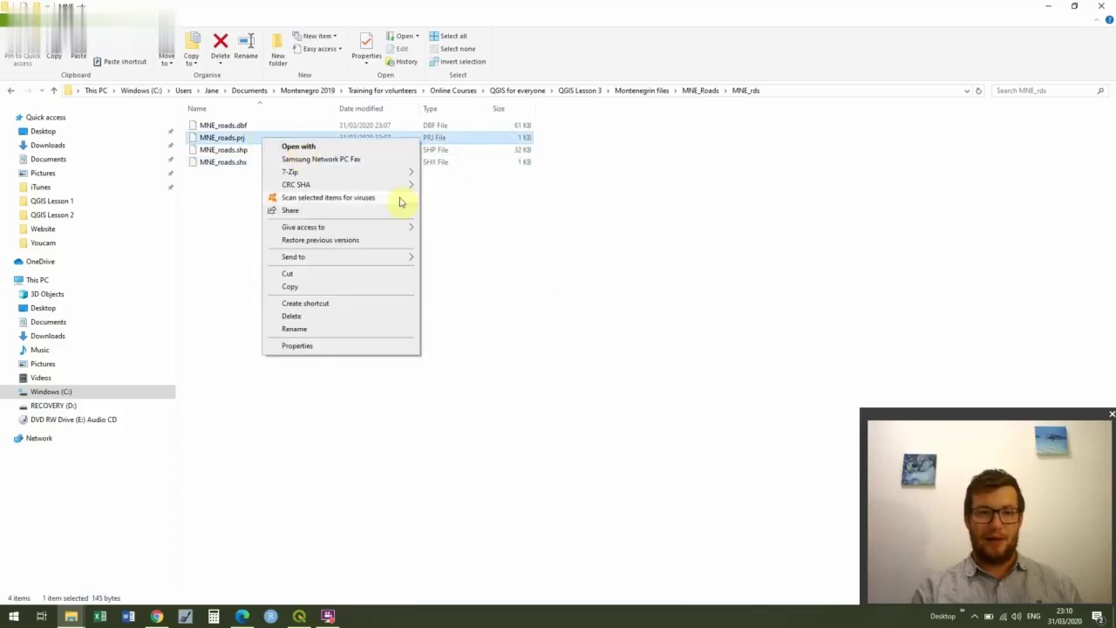
{"action": "key", "text": "Escape"}
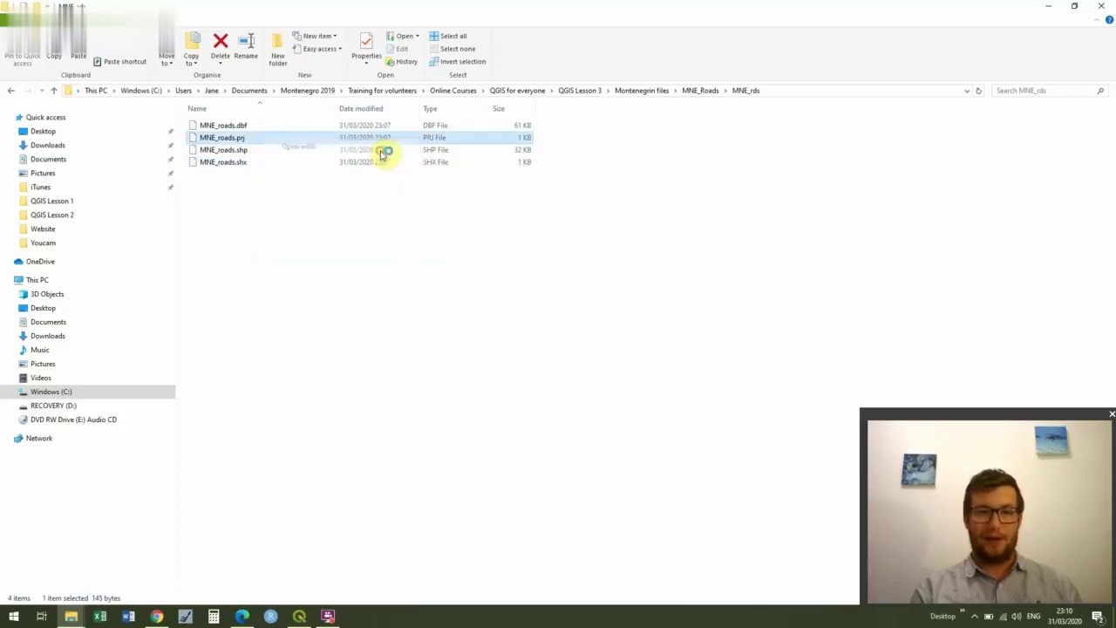
{"action": "left_click", "coordinate": [462, 262]}
{"action": "left_click", "coordinate": [587, 301]}
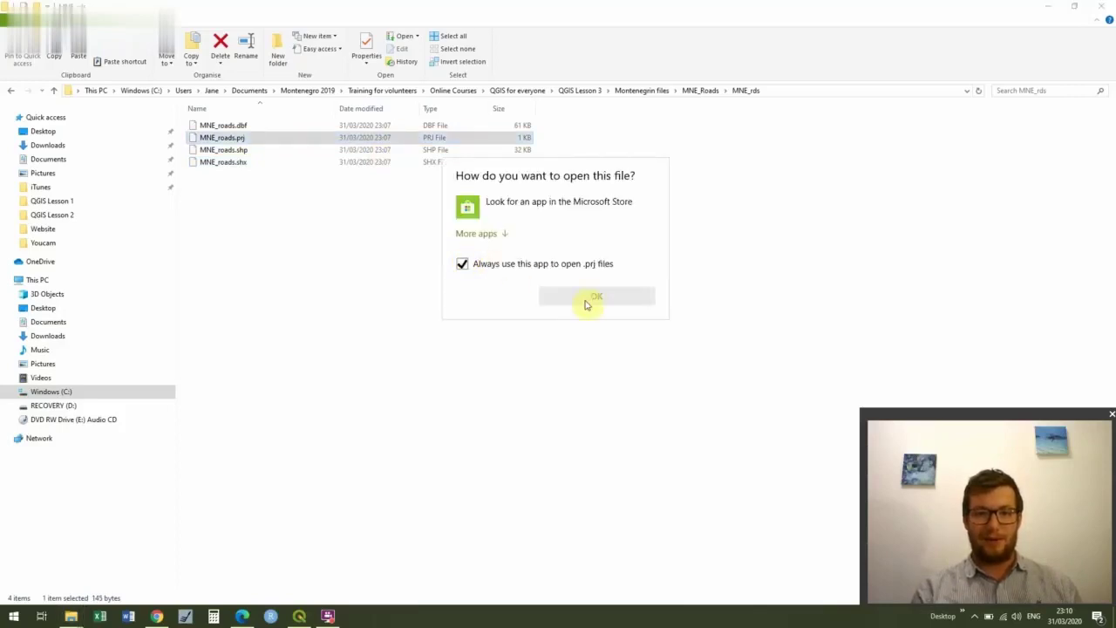
{"action": "left_click", "coordinate": [499, 235]}
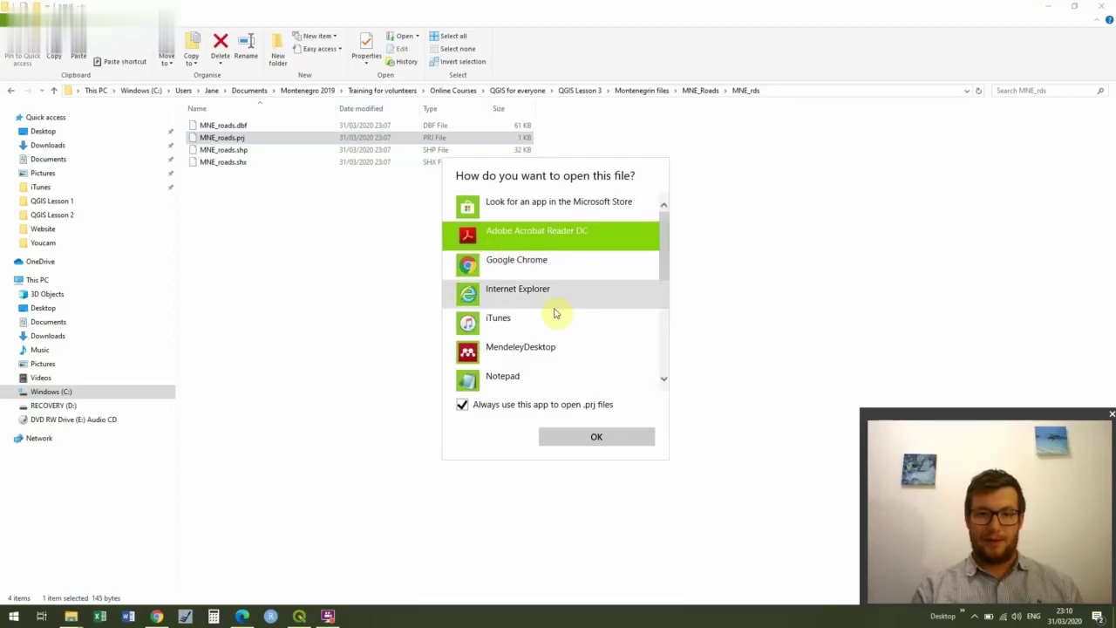
{"action": "left_click", "coordinate": [551, 376]}
{"action": "double_click", "coordinate": [551, 377]}
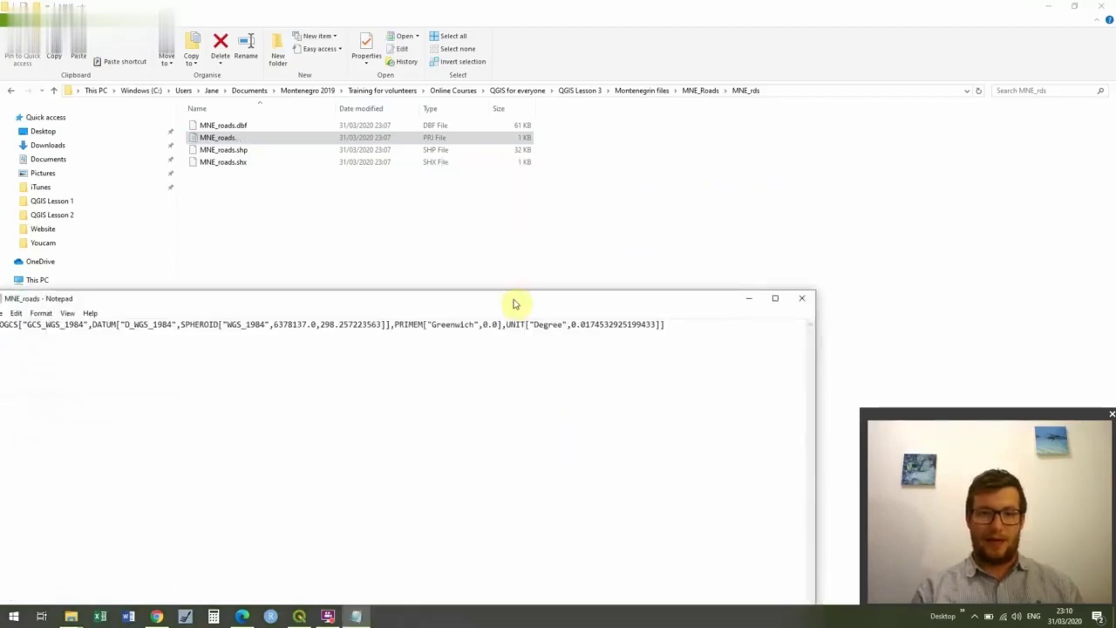
{"action": "left_click_drag", "start_coordinate": [518, 301], "coordinate": [624, 185]}
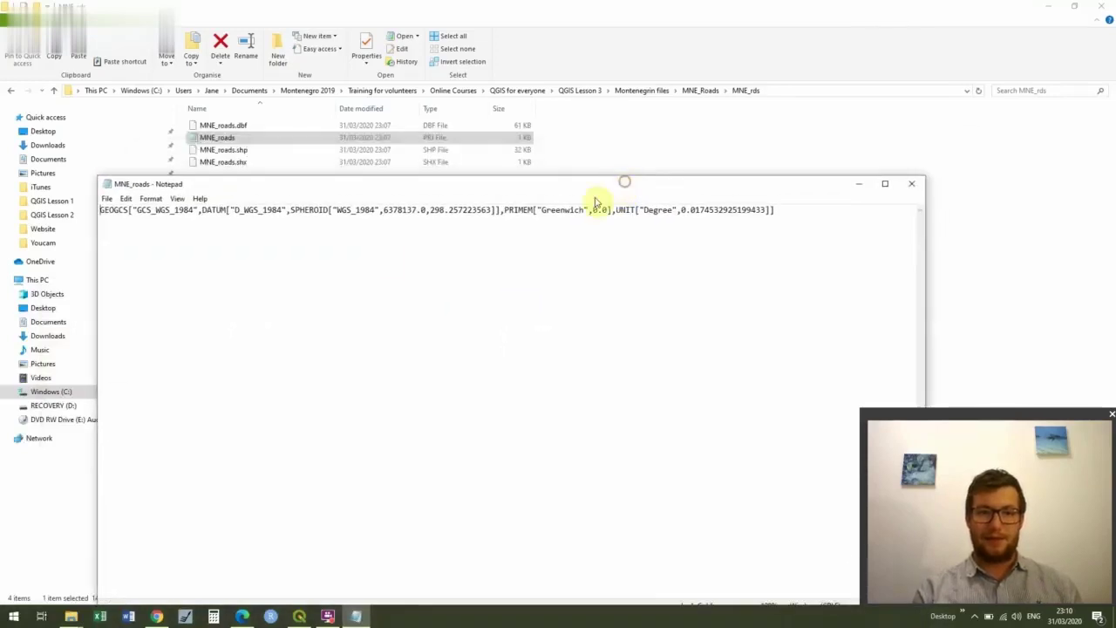
{"action": "left_click", "coordinate": [913, 184]}
Select MNE_roads.dbf, then bring QGIS forward from the taskbar.
{"action": "left_click", "coordinate": [299, 123]}
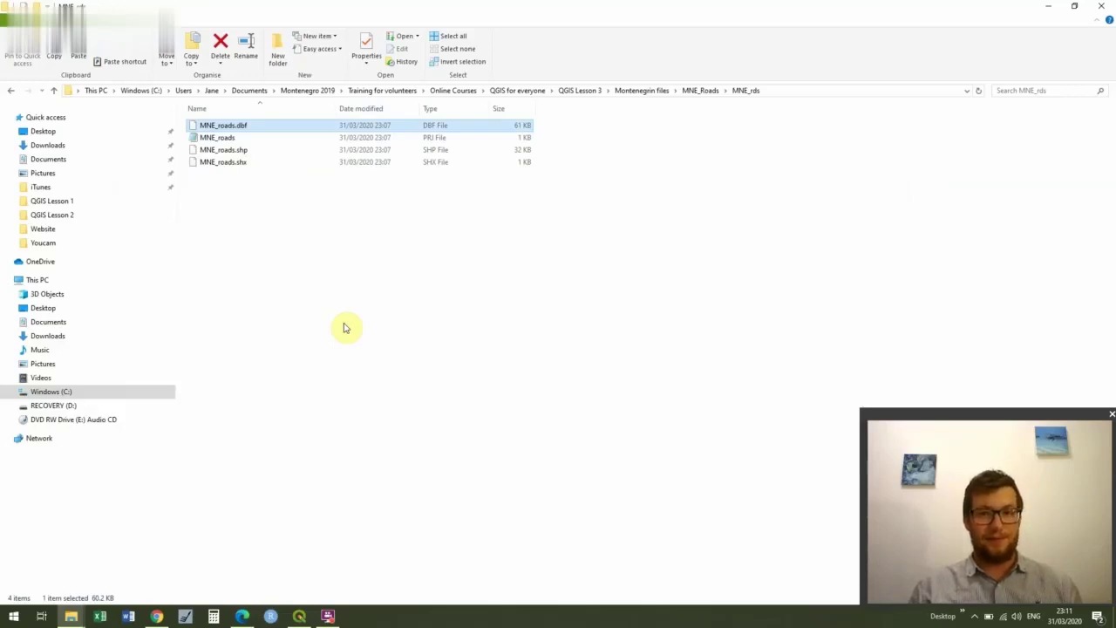
{"action": "left_click", "coordinate": [299, 616]}
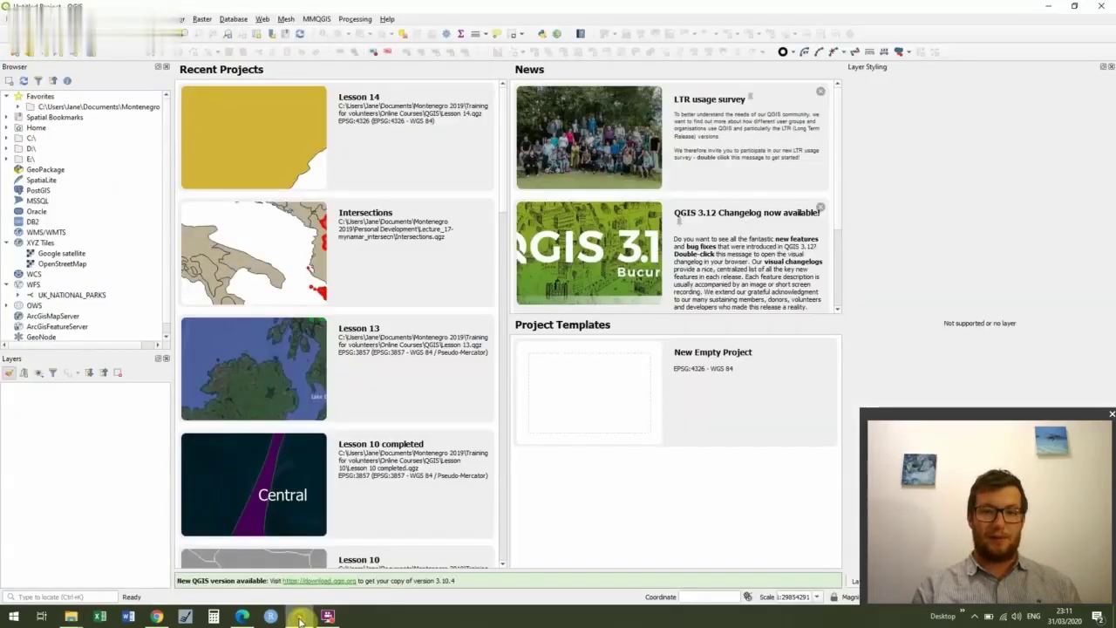
Create a New Empty Project and open Layer > Add Layer > Add Vector Layer.
{"action": "double_click", "coordinate": [604, 410]}
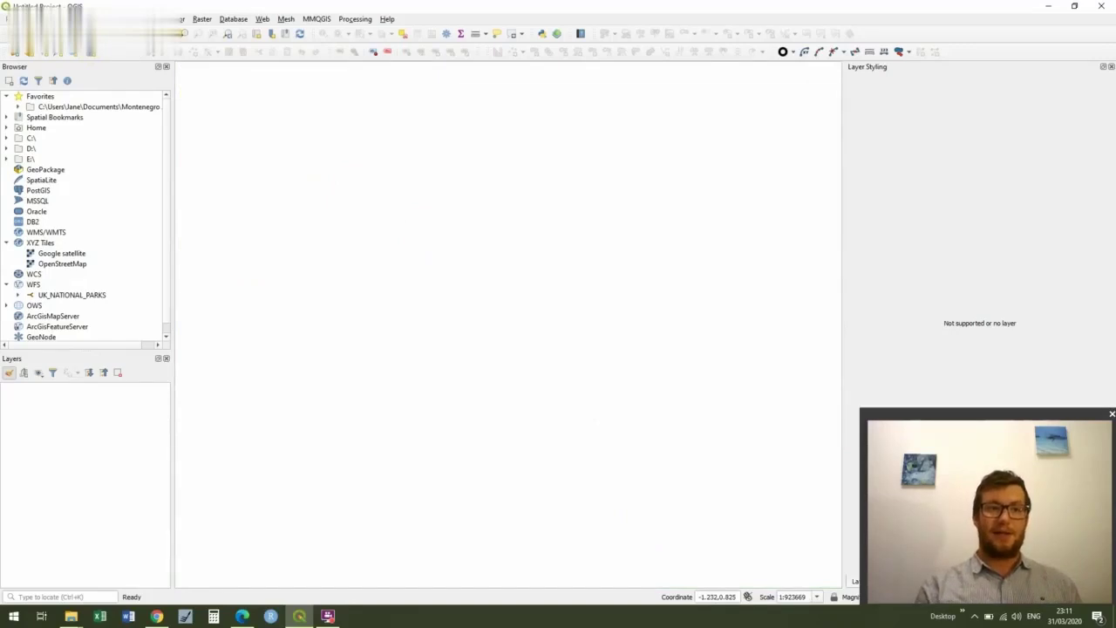
{"action": "left_click", "coordinate": [86, 18]}
{"action": "mouse_move", "coordinate": [133, 61]}
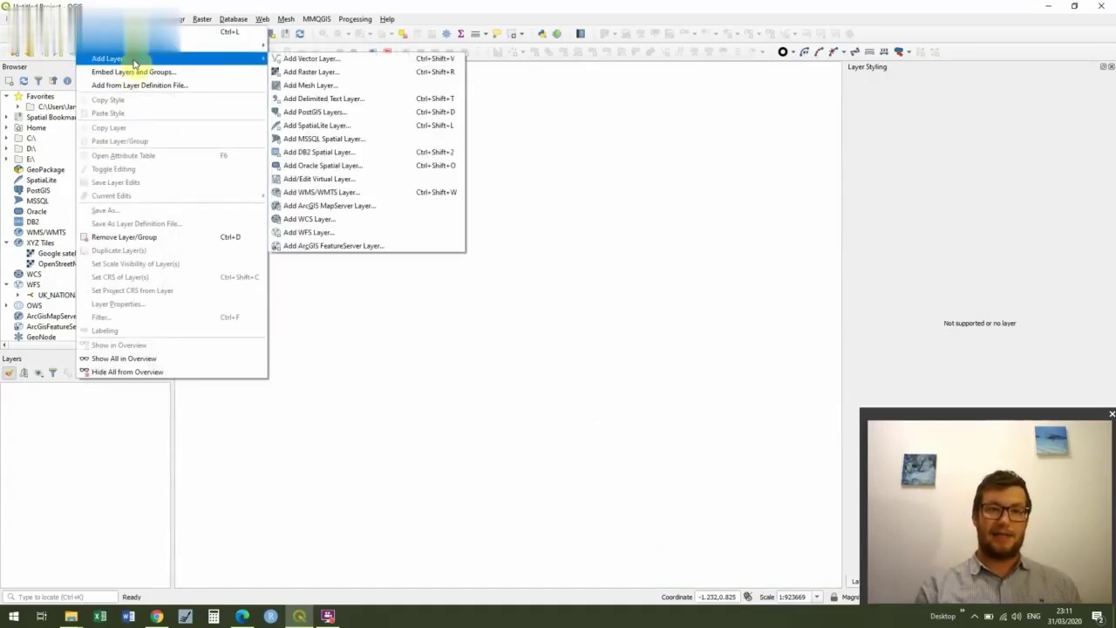
{"action": "left_click", "coordinate": [374, 63]}
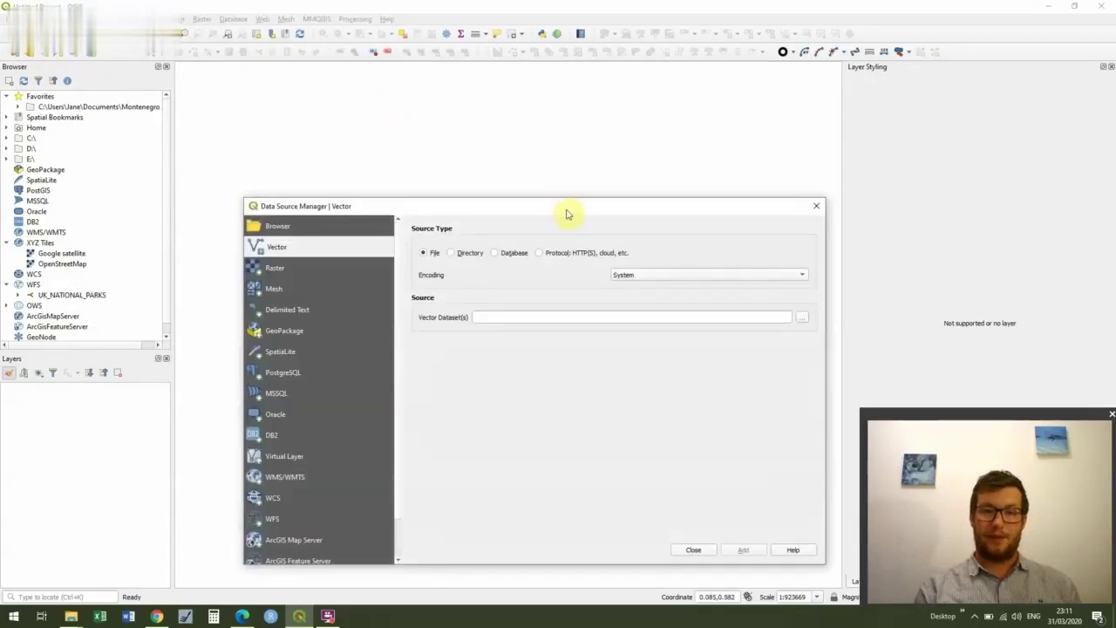
{"action": "left_click_drag", "start_coordinate": [568, 215], "coordinate": [480, 64]}
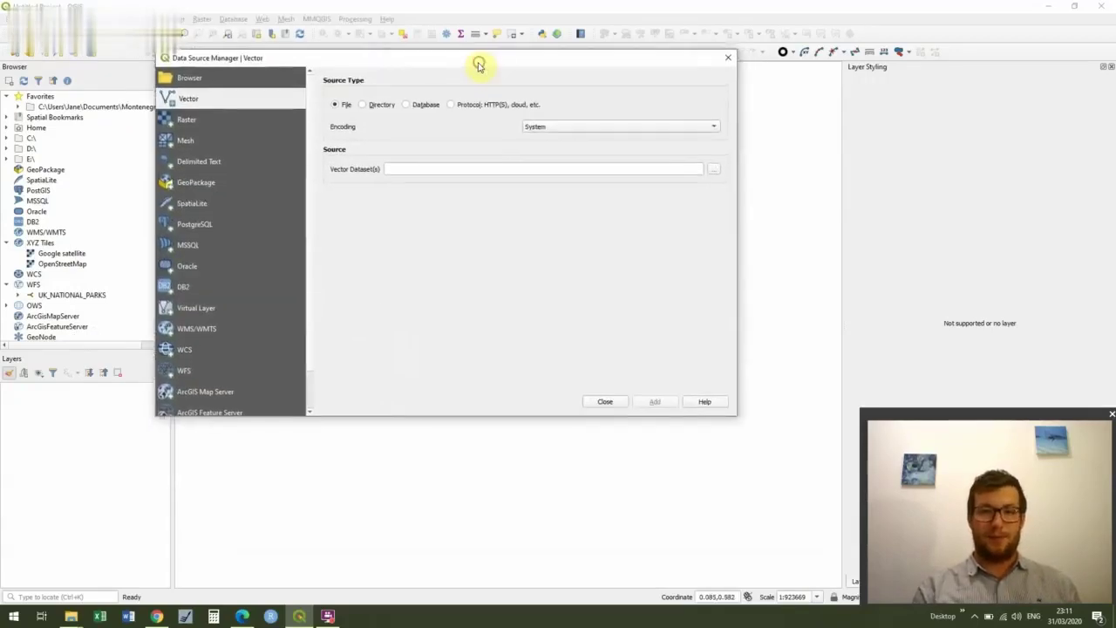
Load MNE_adm0.shp from Montenegrin files > MNE_Admin > MNE_adm (1) as the first layer.
{"action": "left_click", "coordinate": [715, 172]}
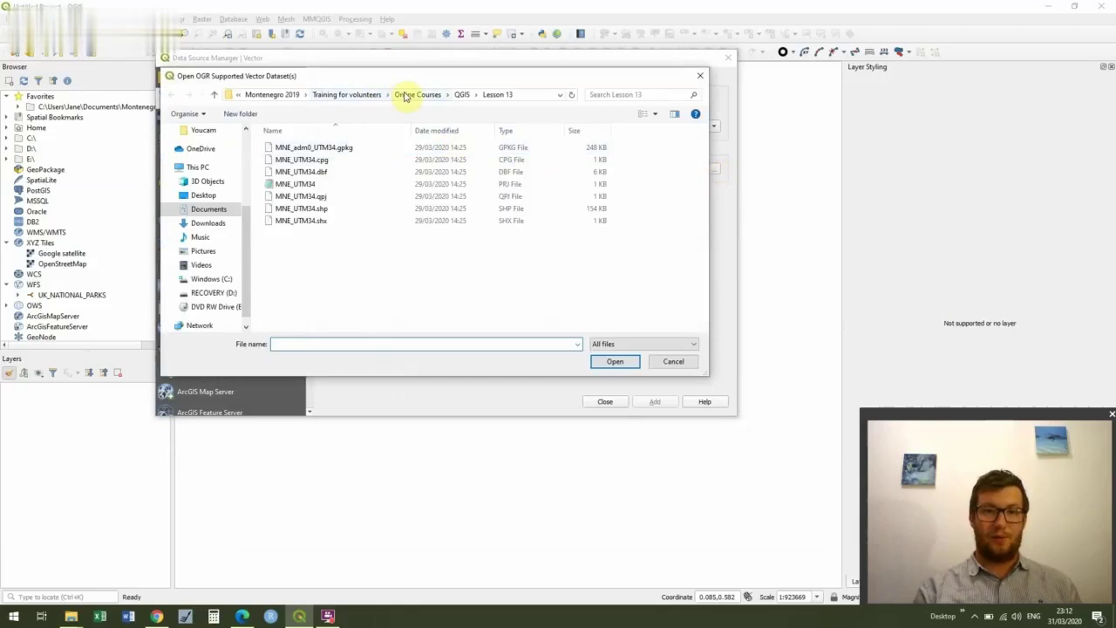
{"action": "left_click", "coordinate": [405, 94]}
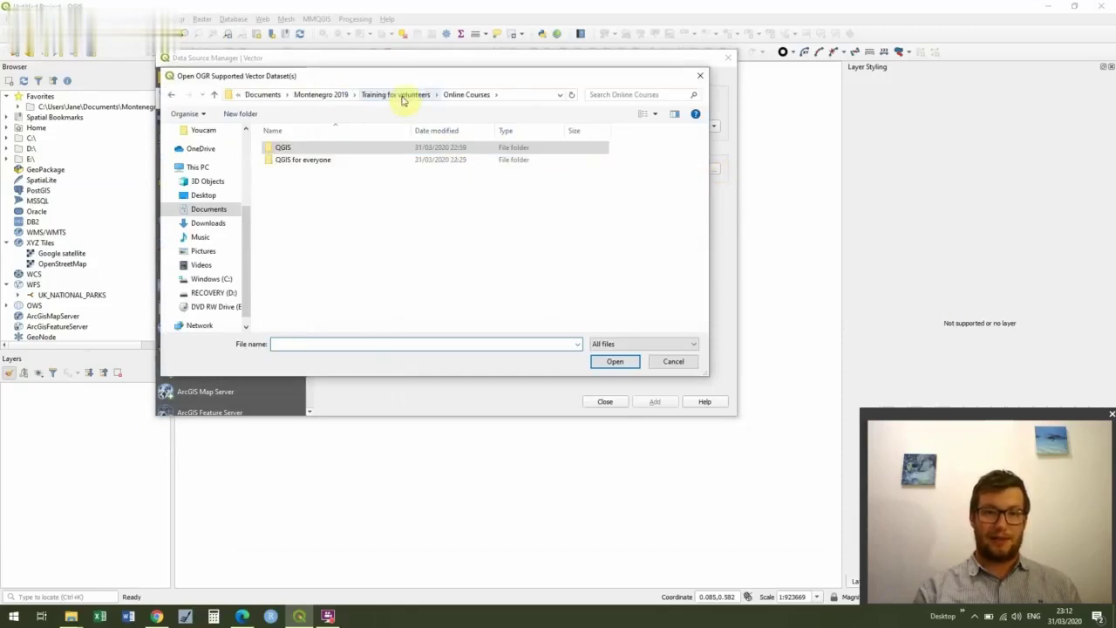
{"action": "double_click", "coordinate": [360, 162]}
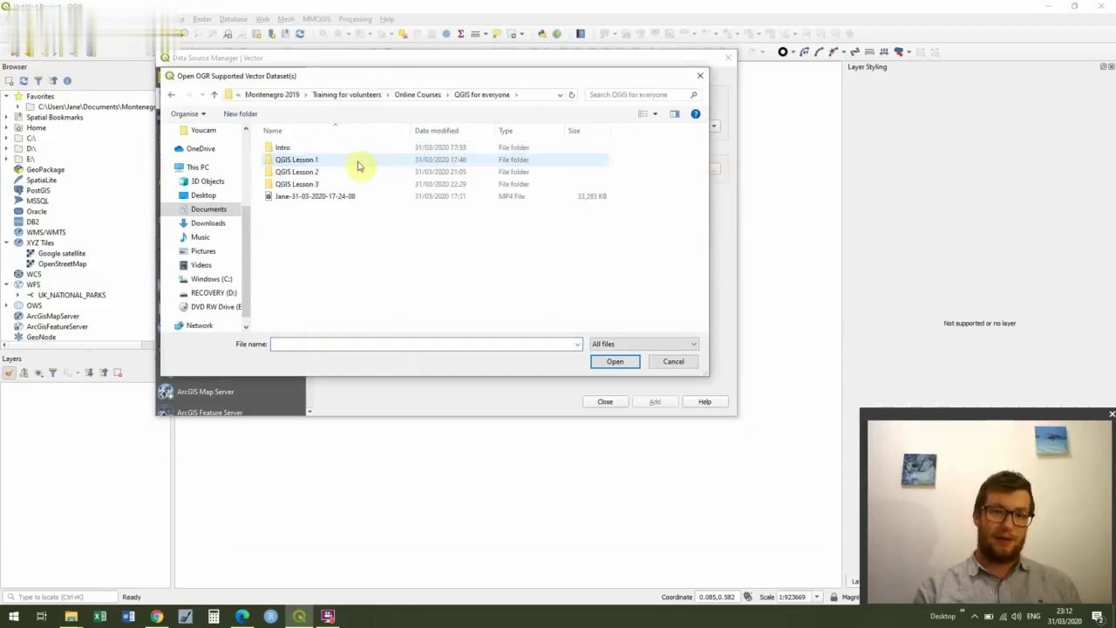
{"action": "double_click", "coordinate": [316, 184]}
{"action": "double_click", "coordinate": [316, 152]}
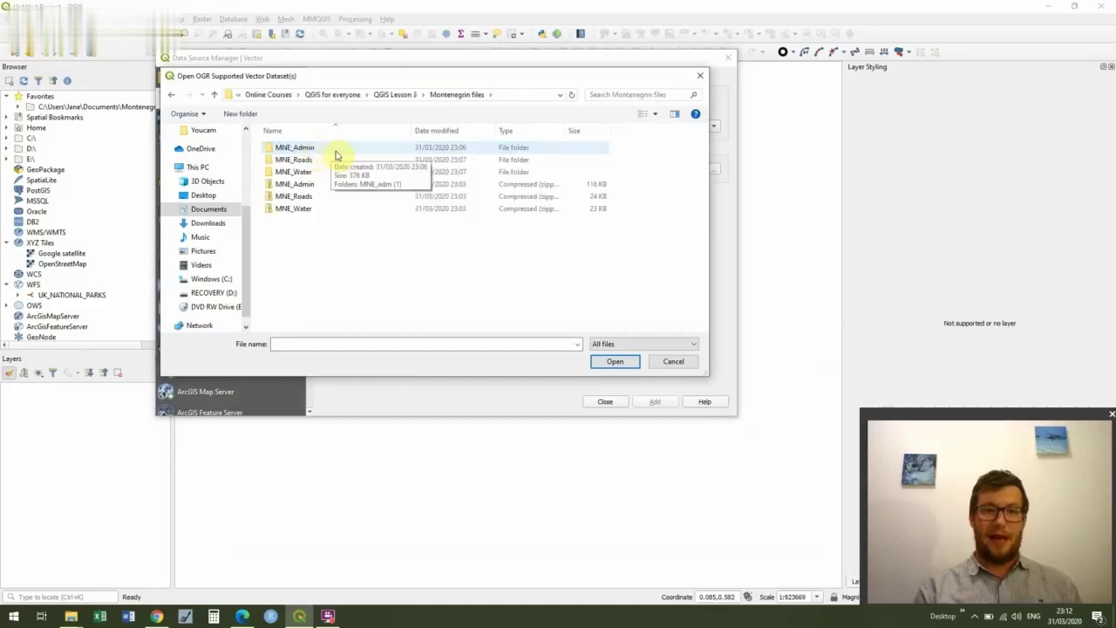
{"action": "double_click", "coordinate": [337, 155]}
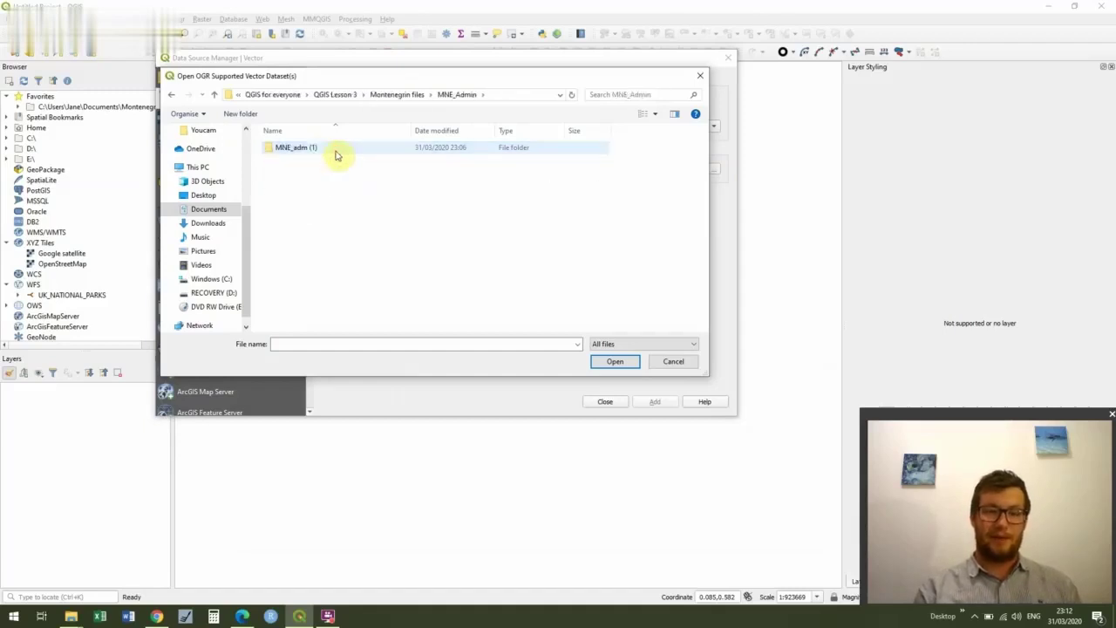
{"action": "double_click", "coordinate": [336, 155]}
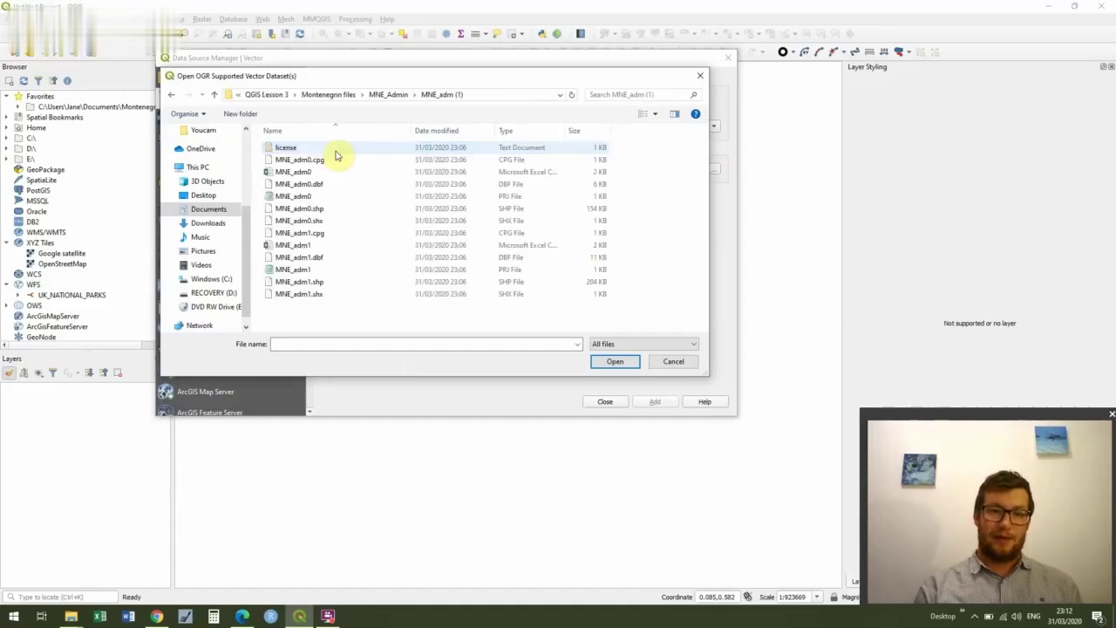
{"action": "double_click", "coordinate": [365, 212]}
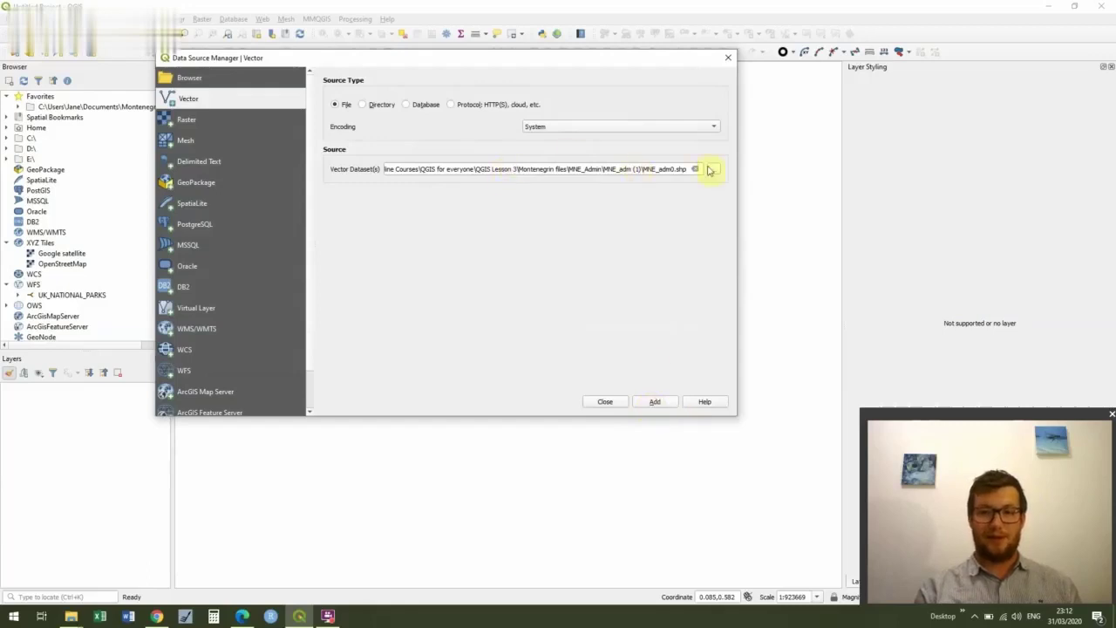
{"action": "left_click", "coordinate": [655, 402]}
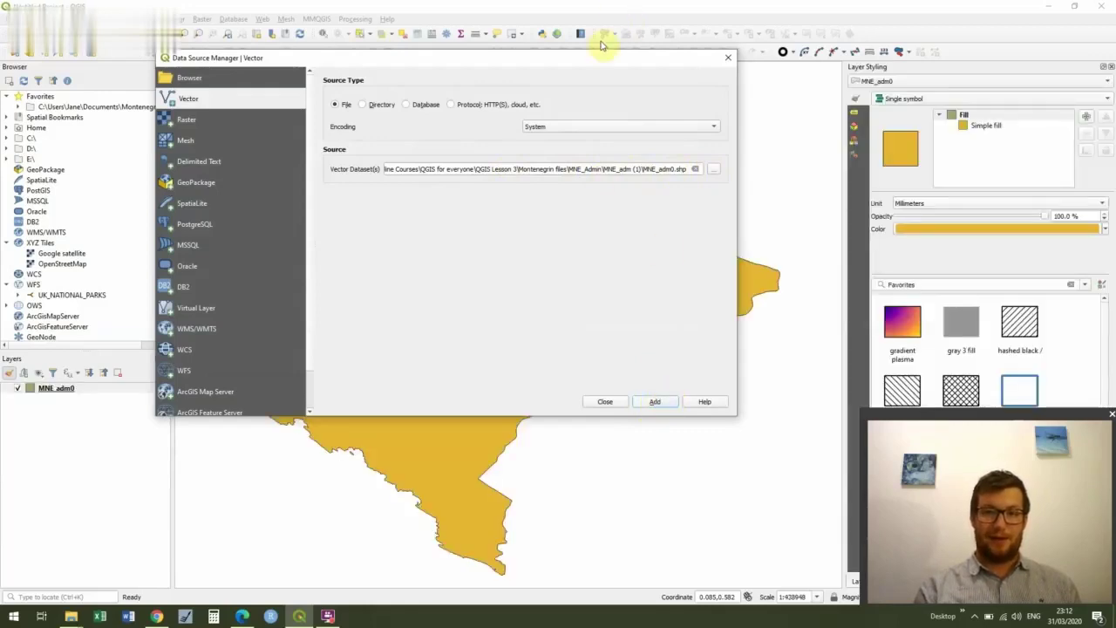
{"action": "left_click_drag", "start_coordinate": [588, 61], "coordinate": [610, 88]}
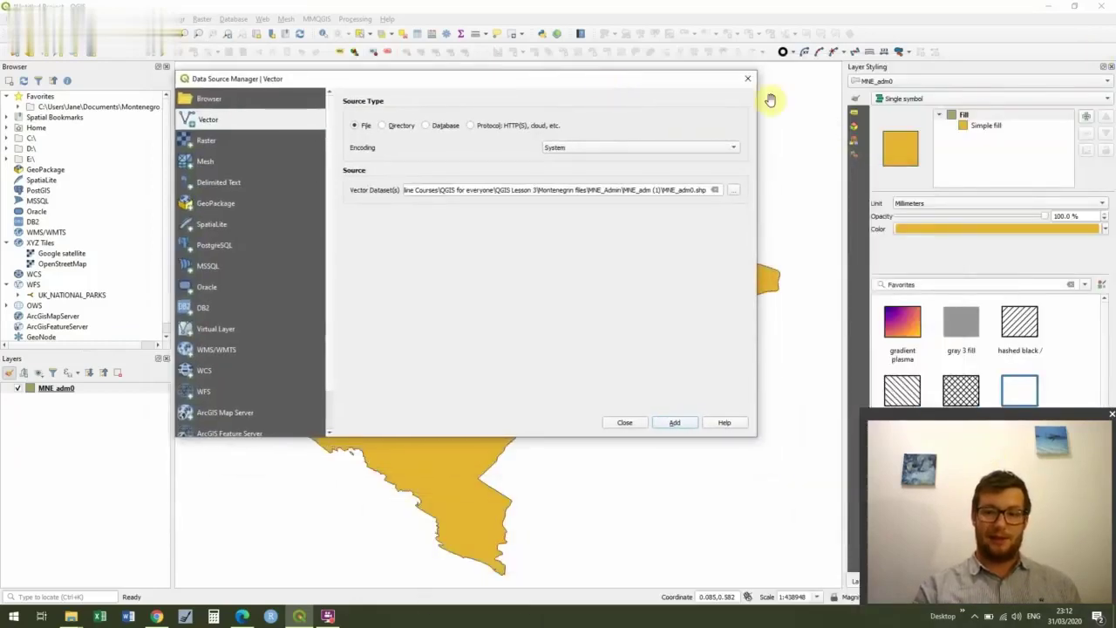
{"action": "left_click", "coordinate": [751, 80]}
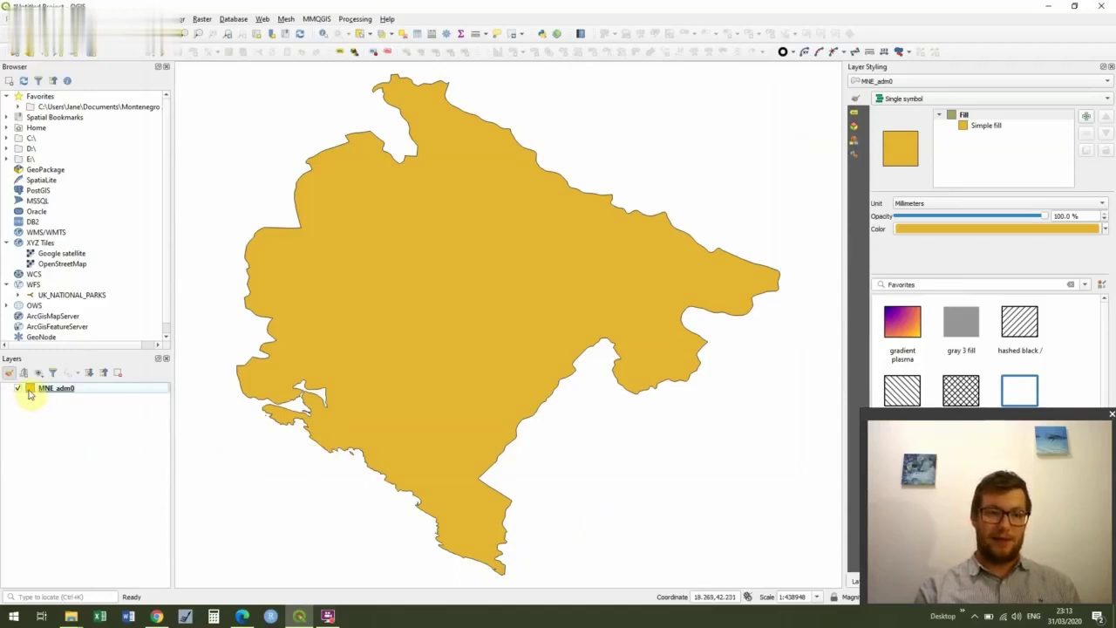
Select MNE_adm0 in the Layers panel and open its Layer Properties.
{"action": "mouse_move", "coordinate": [29, 393]}
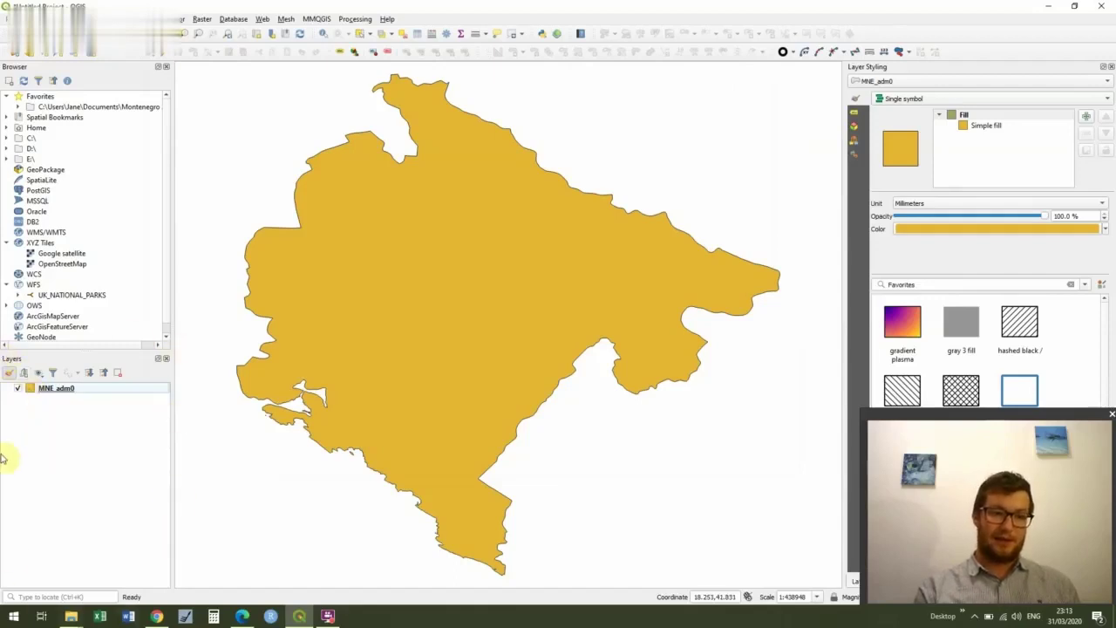
{"action": "left_click", "coordinate": [30, 389]}
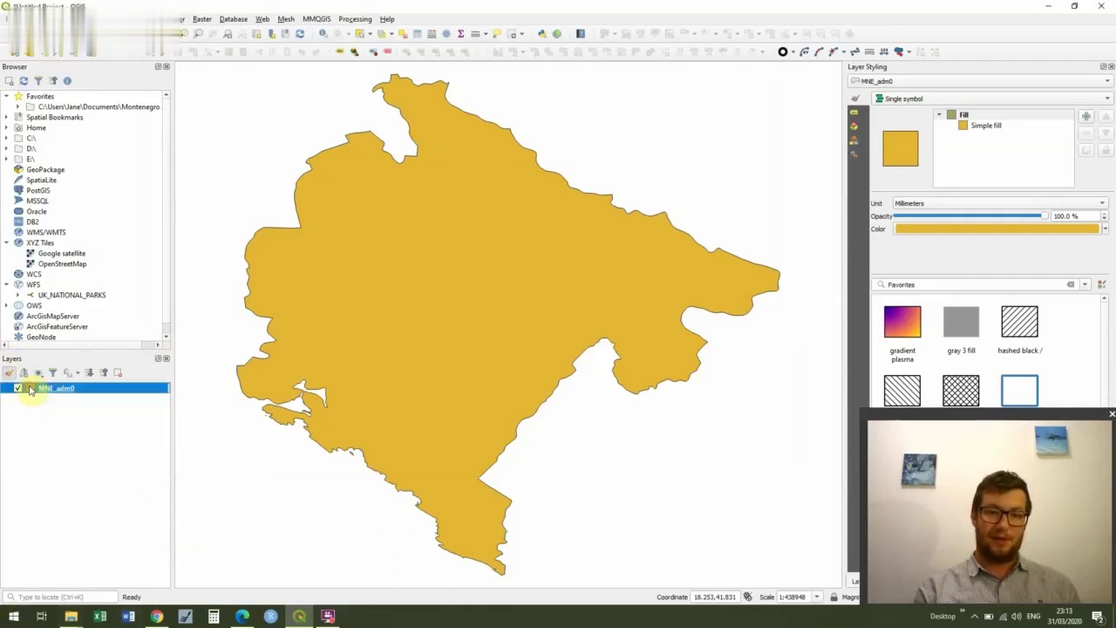
{"action": "double_click", "coordinate": [30, 388]}
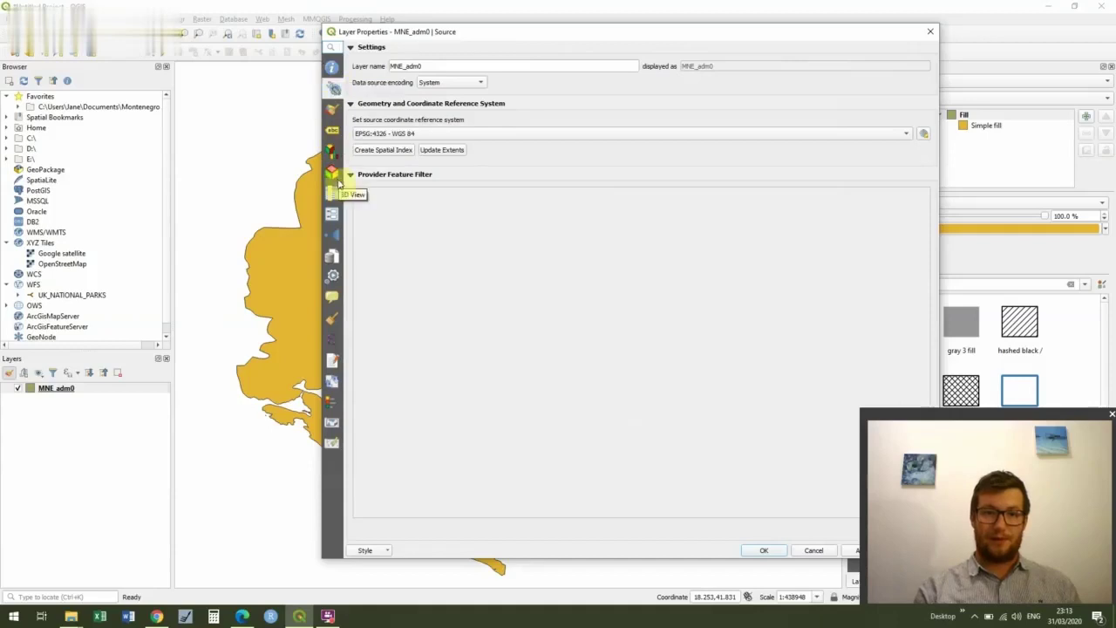
Apply the 'simple green fill' symbol to MNE_adm0 in Symbology and close the dialog.
{"action": "left_click", "coordinate": [332, 115]}
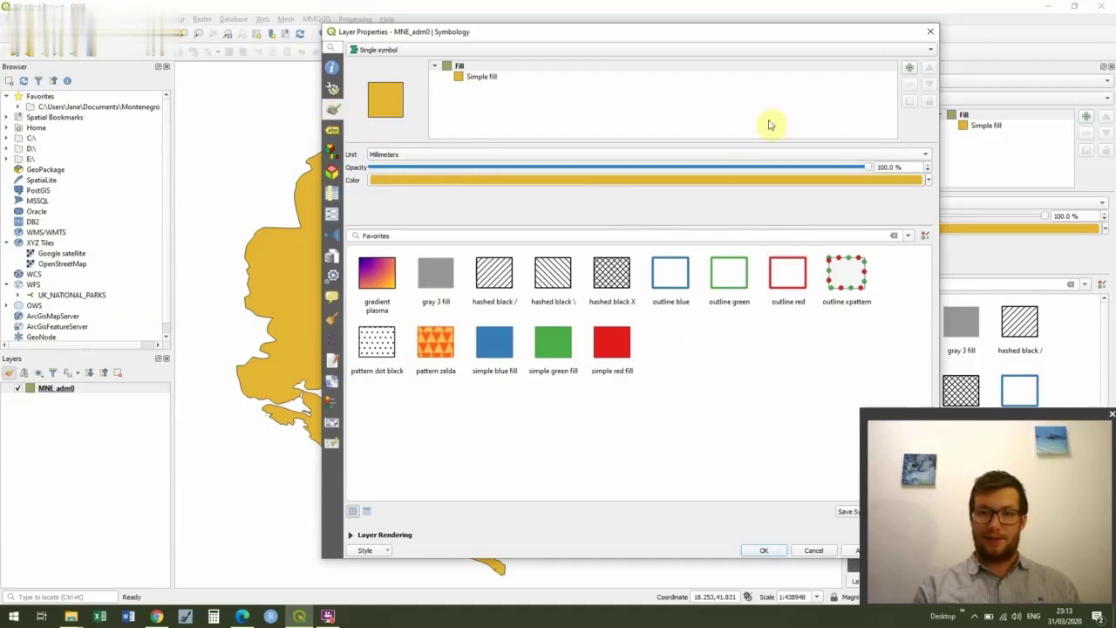
{"action": "left_click_drag", "start_coordinate": [772, 31], "coordinate": [623, 13]}
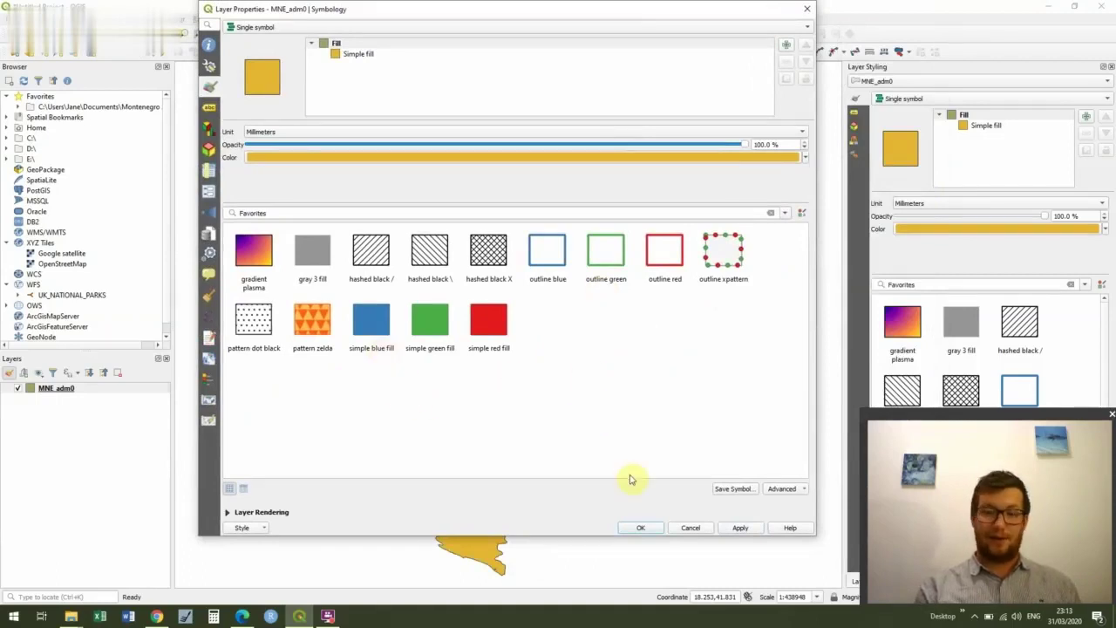
{"action": "left_click", "coordinate": [431, 327]}
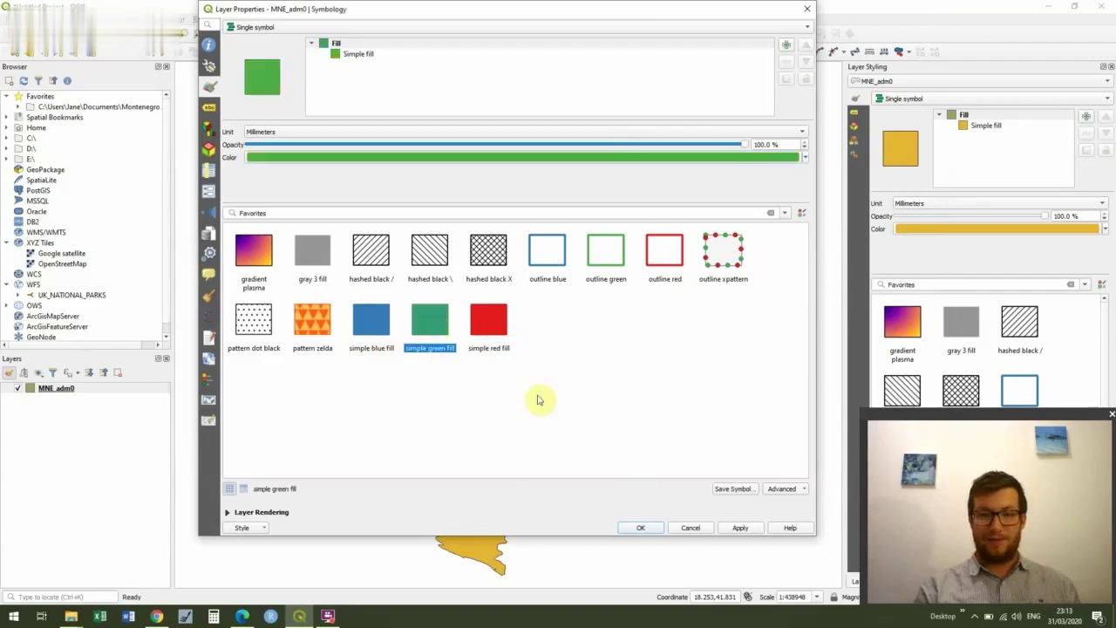
{"action": "left_click", "coordinate": [740, 527]}
{"action": "left_click", "coordinate": [641, 528]}
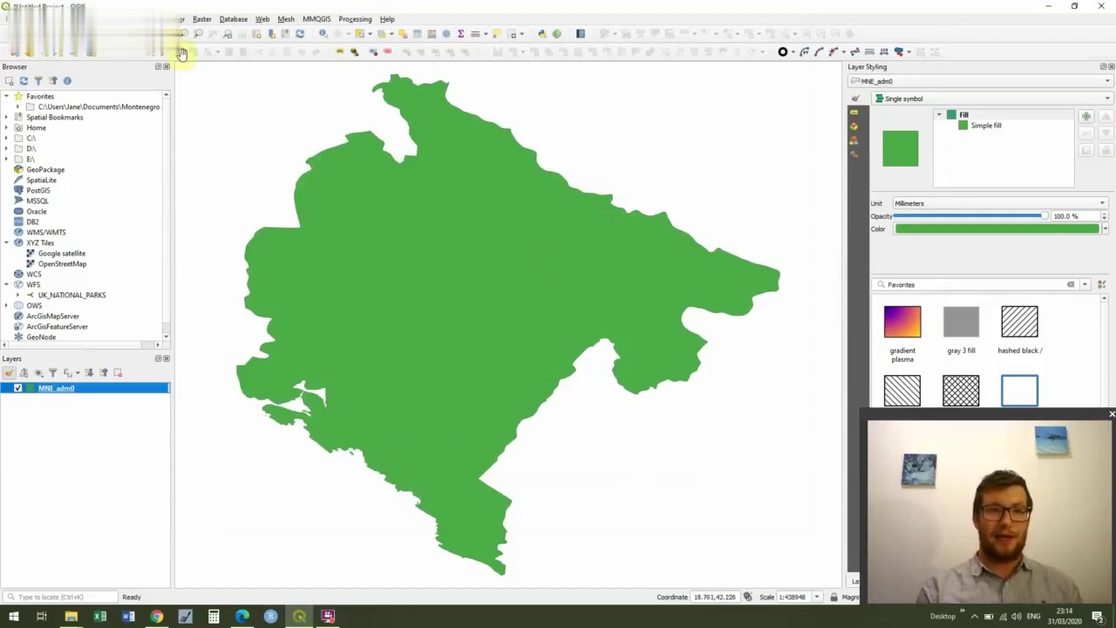
Add MNE_adm1.shp as a vector layer and close the Data Source Manager.
{"action": "left_click", "coordinate": [87, 18]}
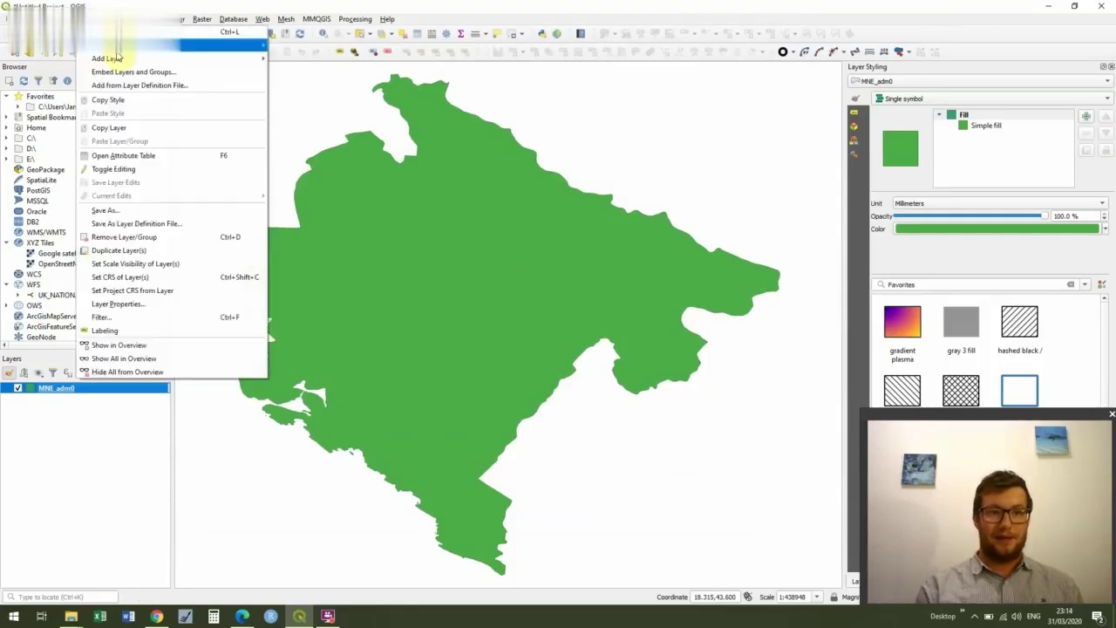
{"action": "mouse_move", "coordinate": [120, 59]}
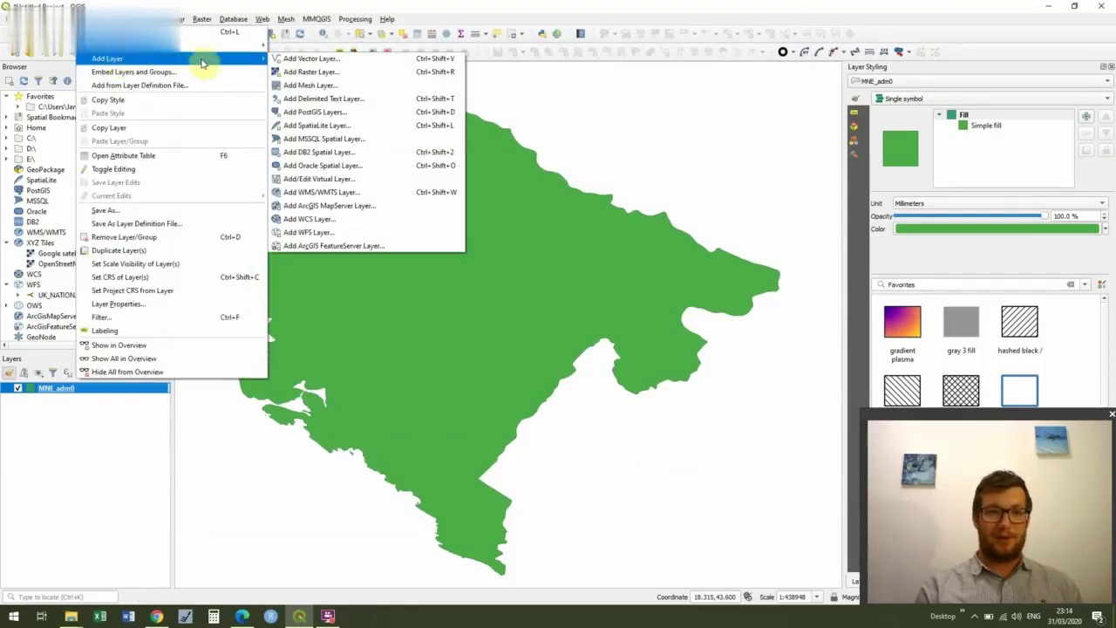
{"action": "left_click", "coordinate": [293, 59]}
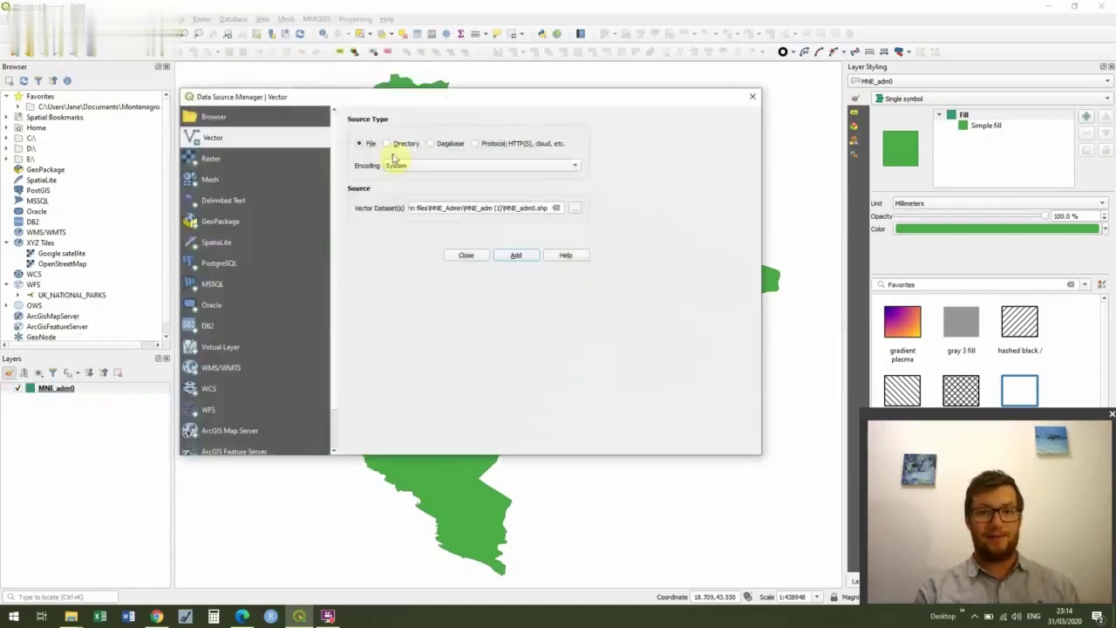
{"action": "left_click", "coordinate": [576, 211]}
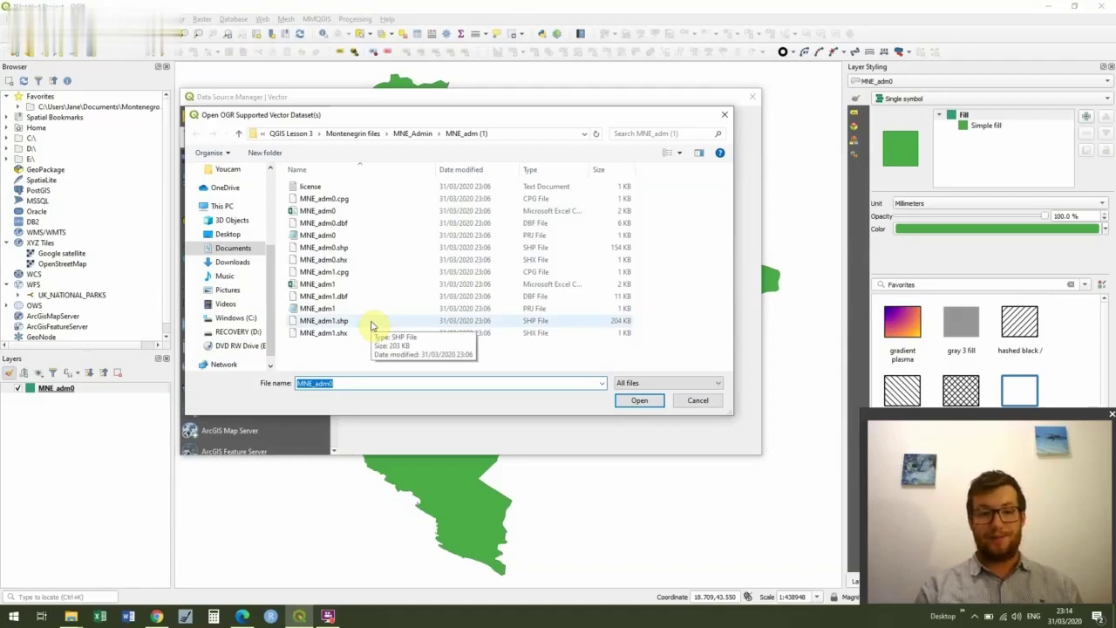
{"action": "double_click", "coordinate": [370, 322]}
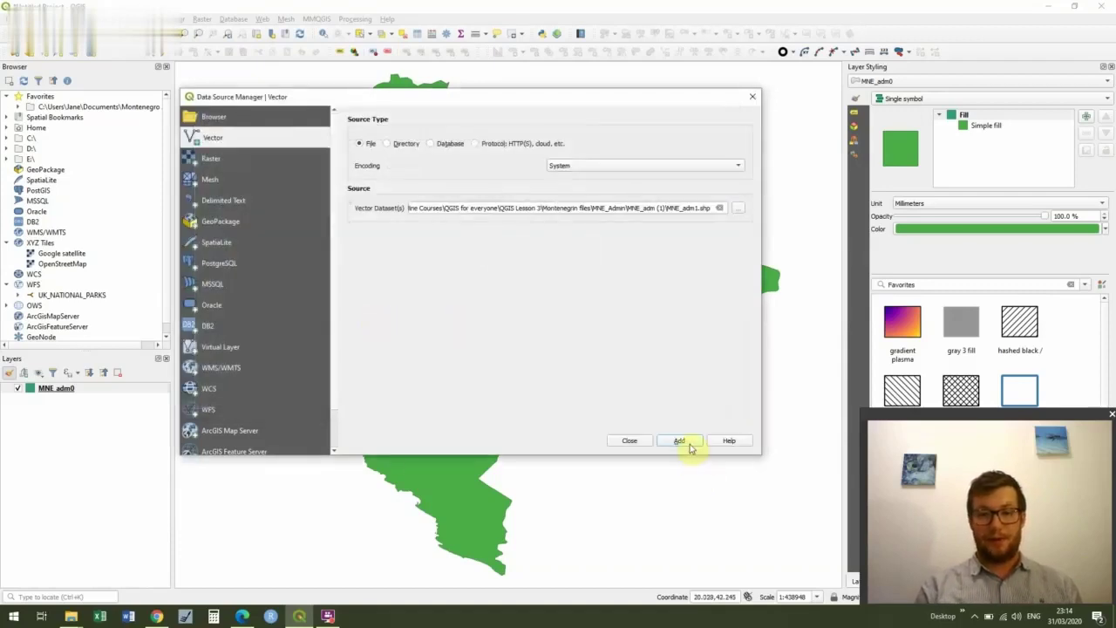
{"action": "left_click", "coordinate": [688, 443]}
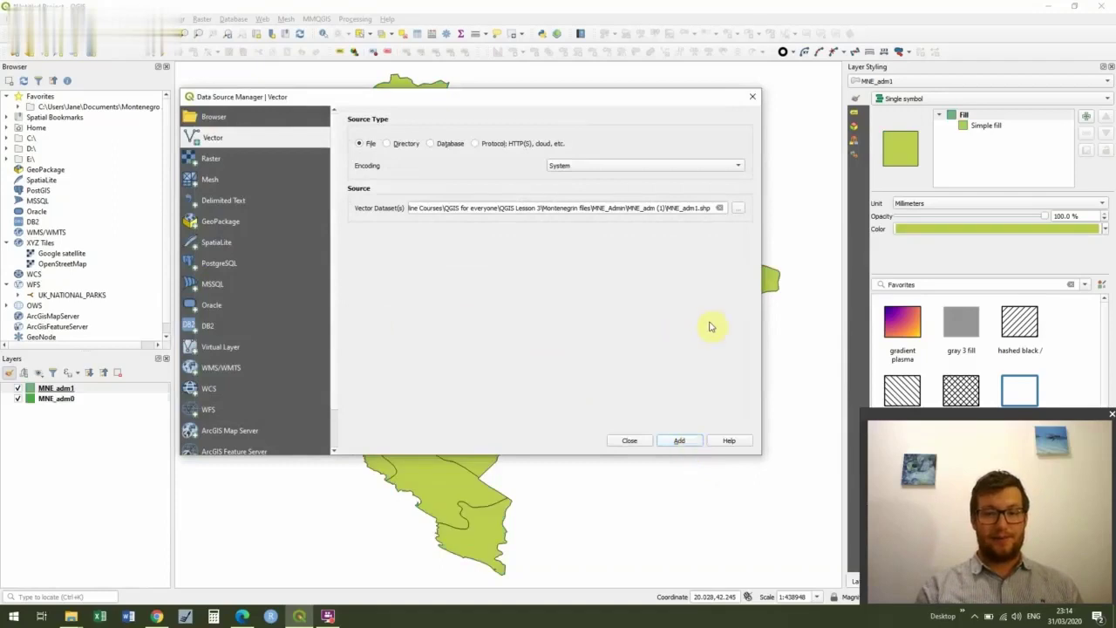
{"action": "left_click", "coordinate": [752, 97]}
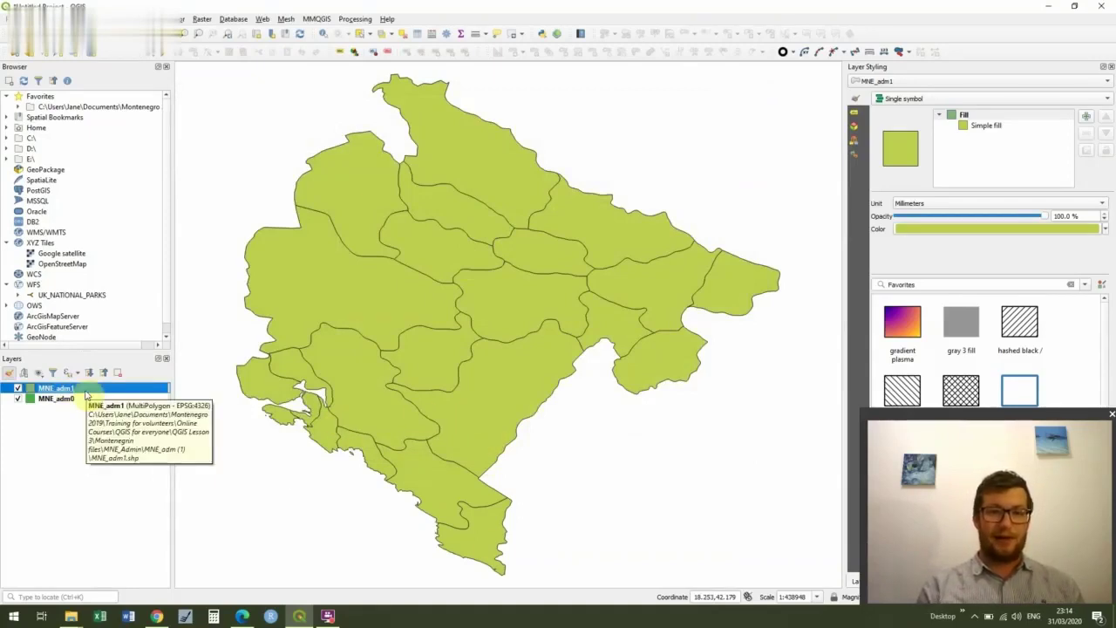
Give MNE_adm1 the 'simple green fill' symbol through its Layer Properties.
{"action": "double_click", "coordinate": [30, 392]}
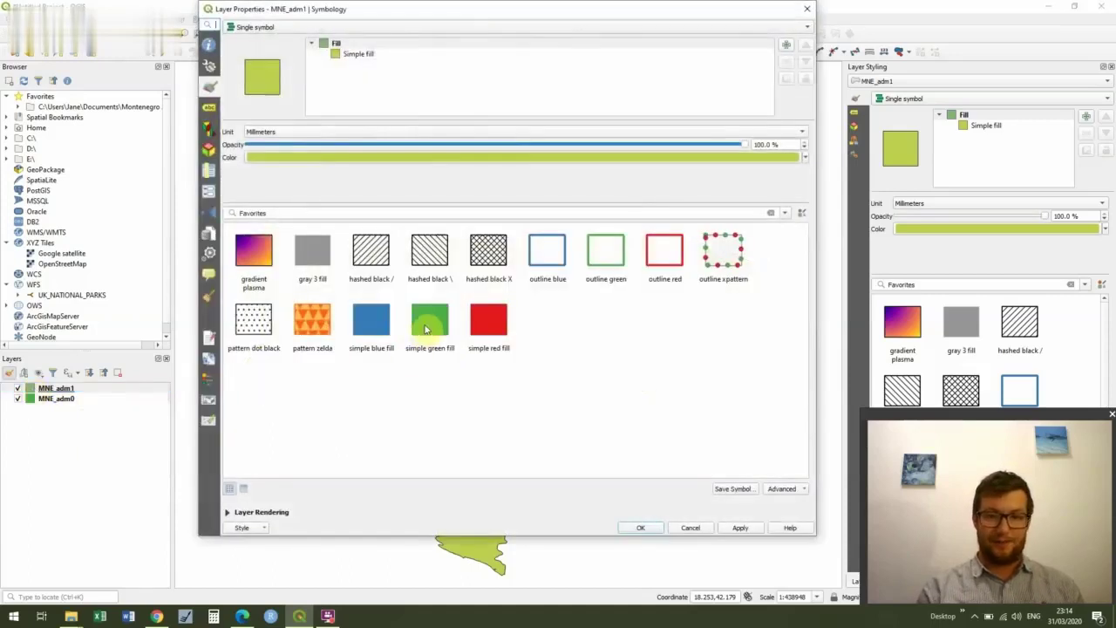
{"action": "left_click", "coordinate": [426, 328]}
{"action": "left_click", "coordinate": [739, 528]}
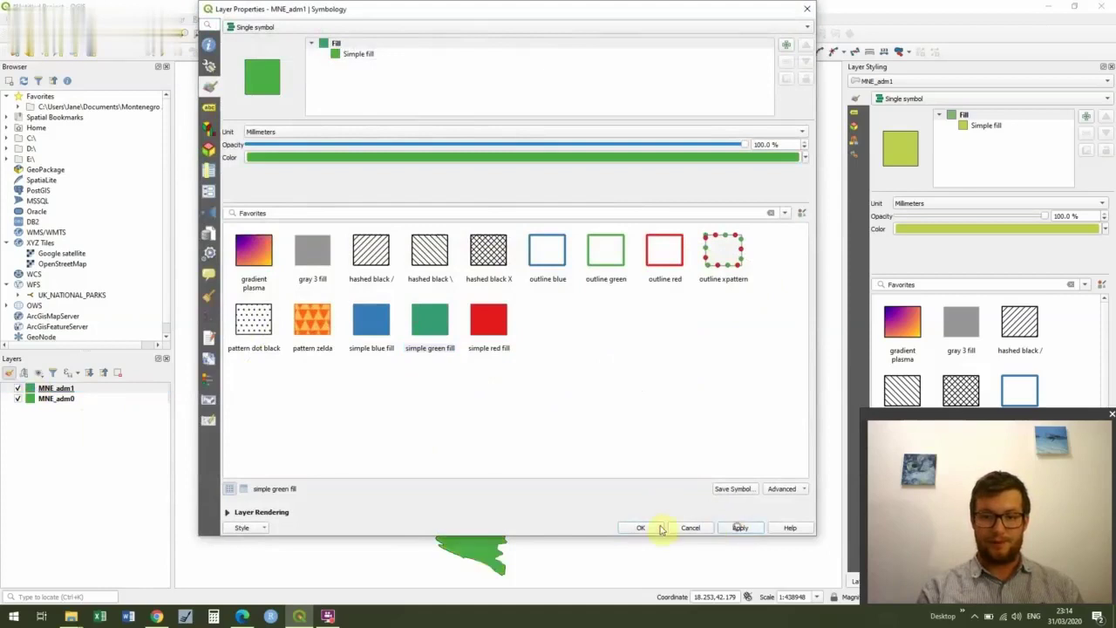
{"action": "left_click", "coordinate": [639, 528]}
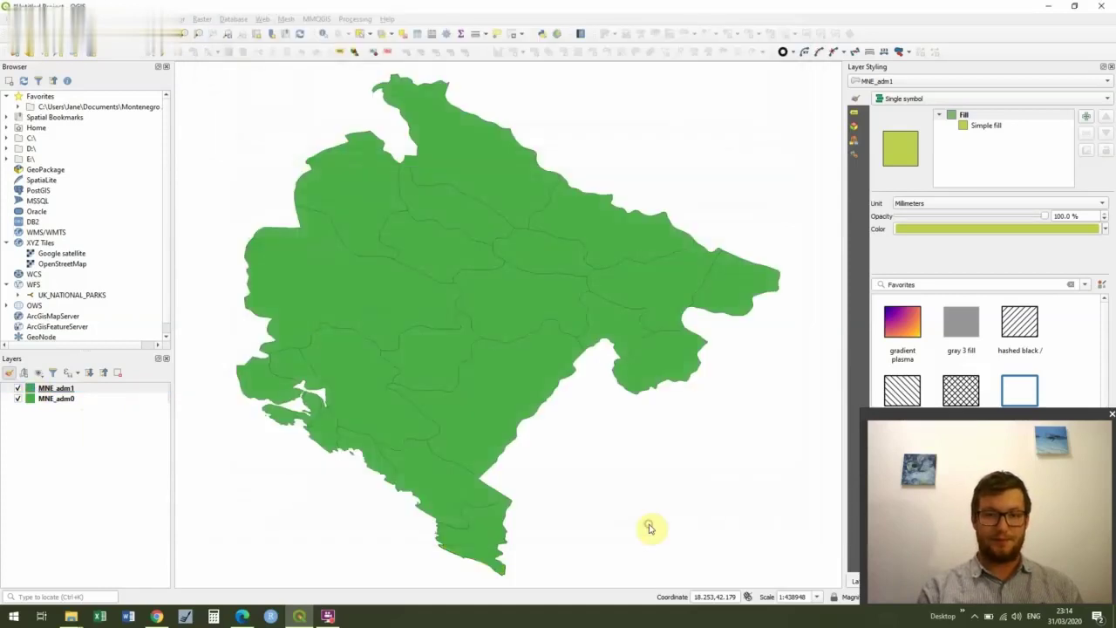
Toggle MNE_adm1 visibility off and on twice to compare it with the country outline.
{"action": "left_click", "coordinate": [50, 435]}
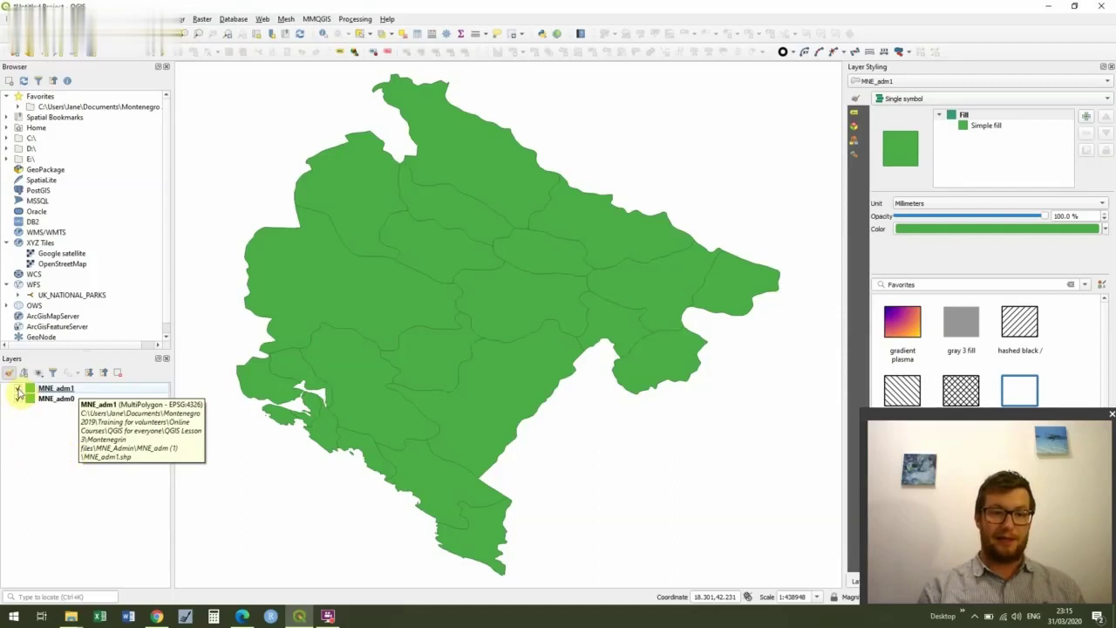
{"action": "left_click", "coordinate": [19, 390]}
{"action": "left_click", "coordinate": [18, 390]}
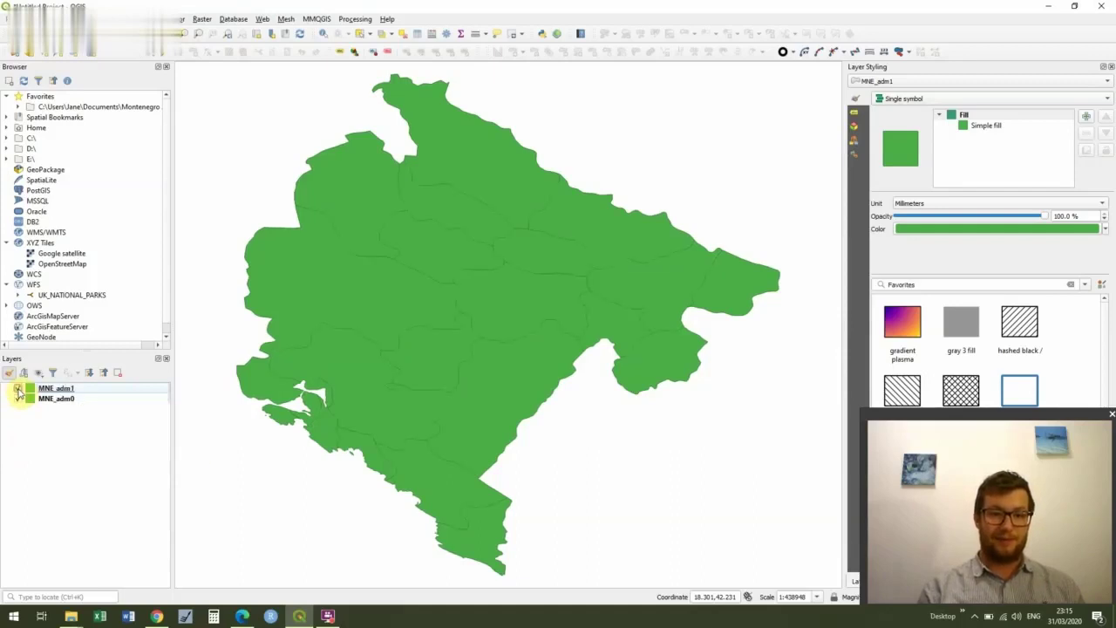
{"action": "left_click", "coordinate": [19, 390]}
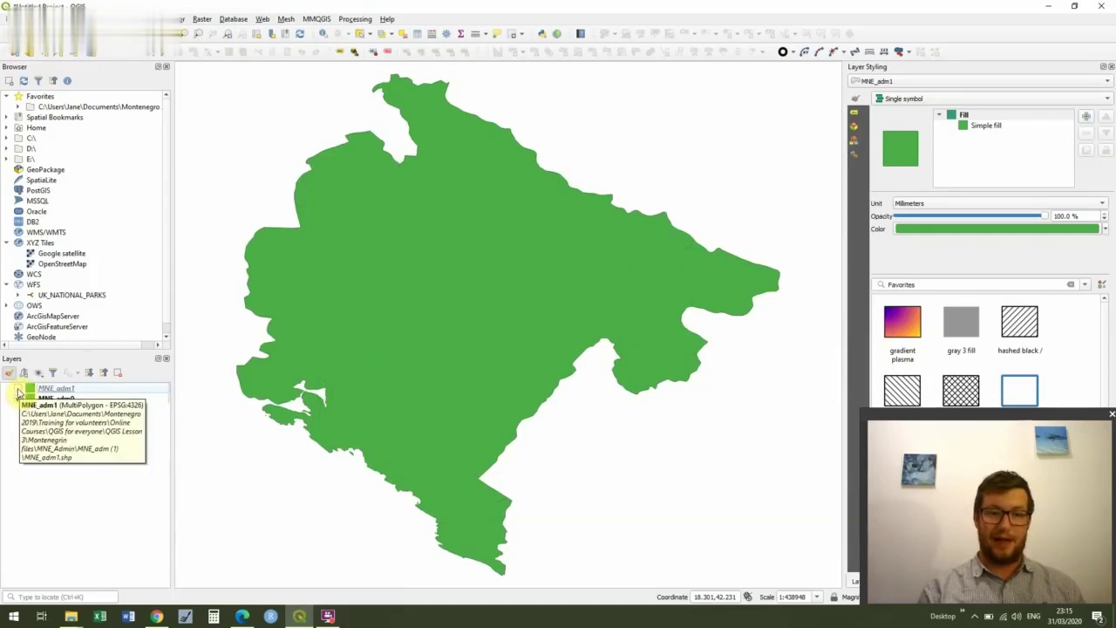
{"action": "left_click", "coordinate": [18, 390]}
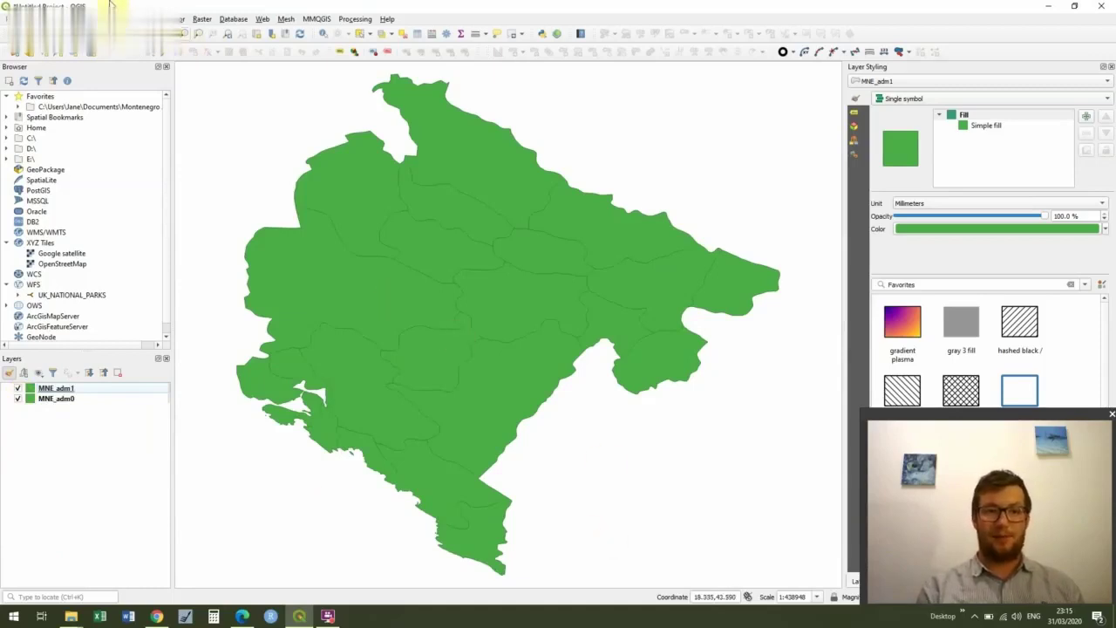
Add MNE_water_areas_dcw.shp from the MNE_Water folder as a new vector layer.
{"action": "left_click", "coordinate": [85, 18]}
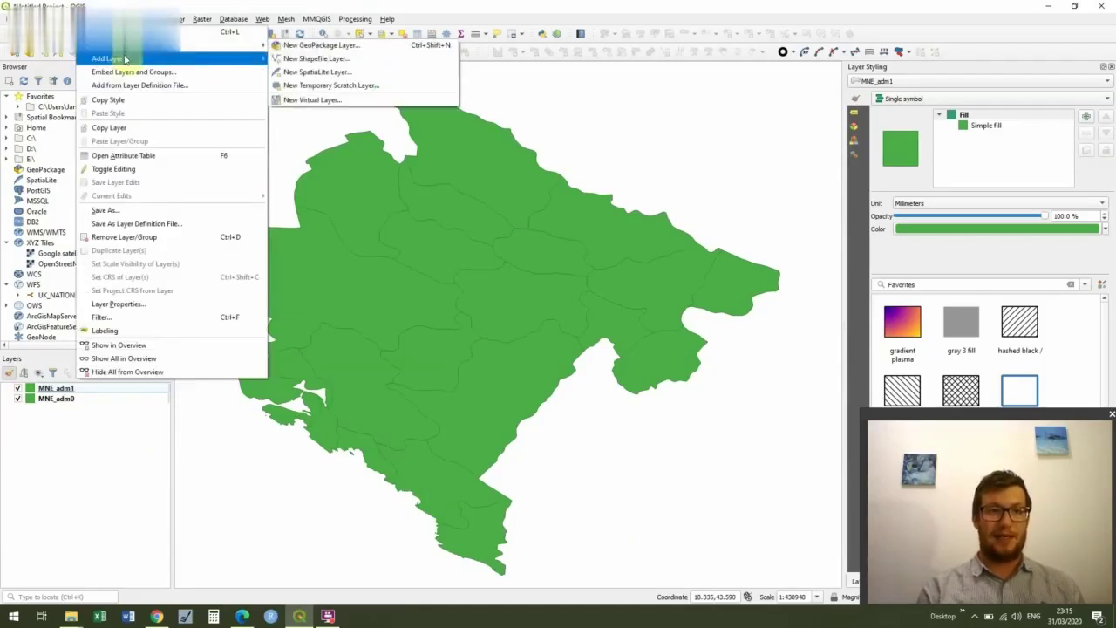
{"action": "mouse_move", "coordinate": [252, 57]}
{"action": "left_click", "coordinate": [324, 58]}
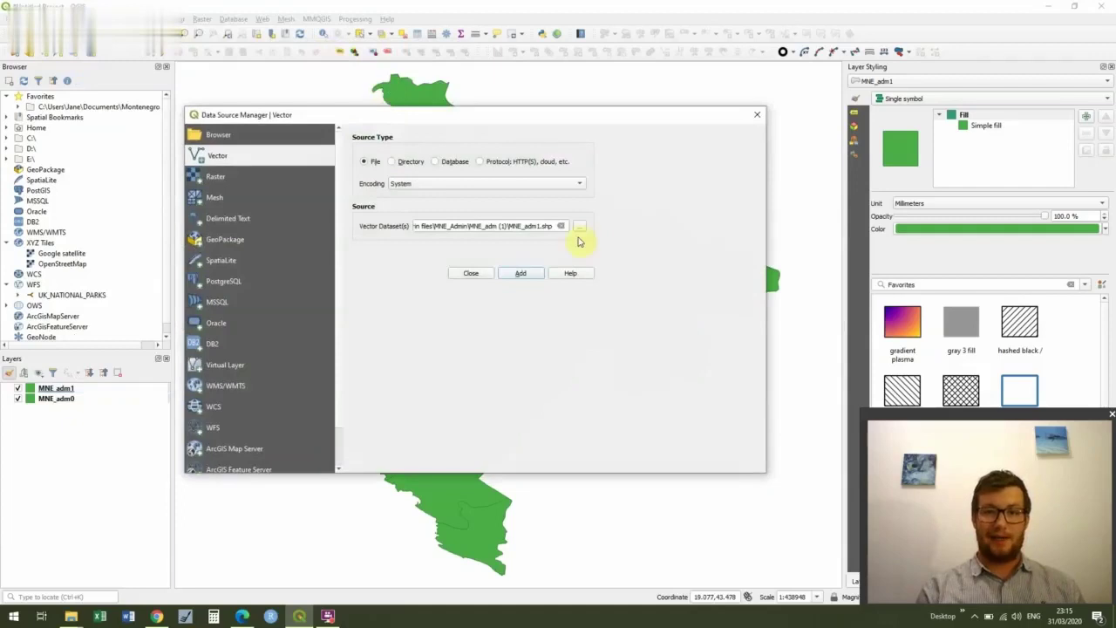
{"action": "left_click", "coordinate": [583, 227]}
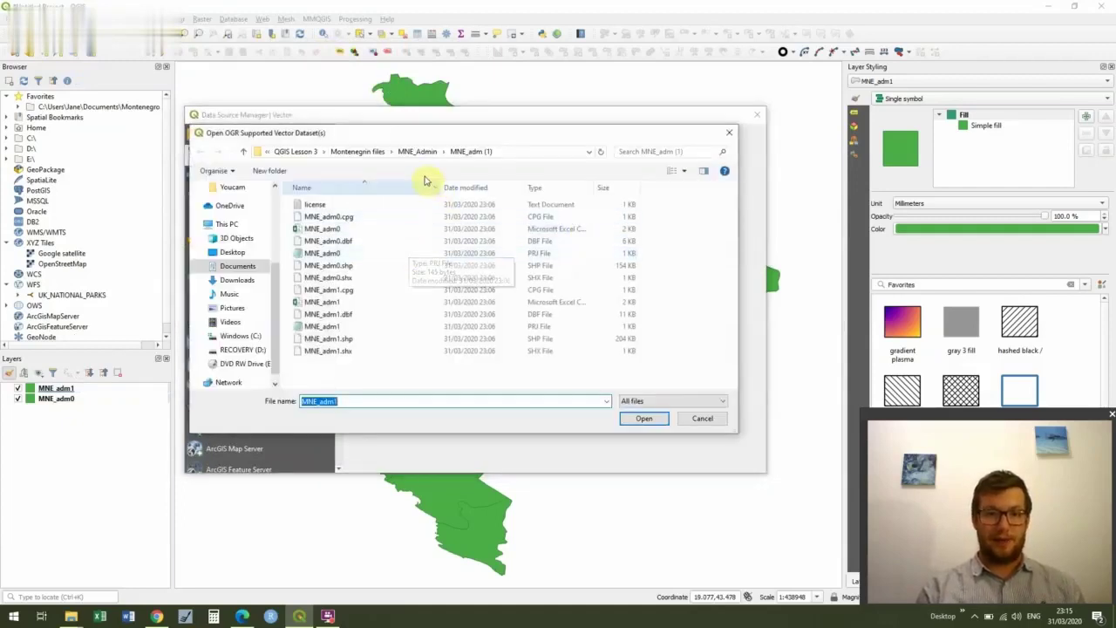
{"action": "left_click", "coordinate": [375, 153]}
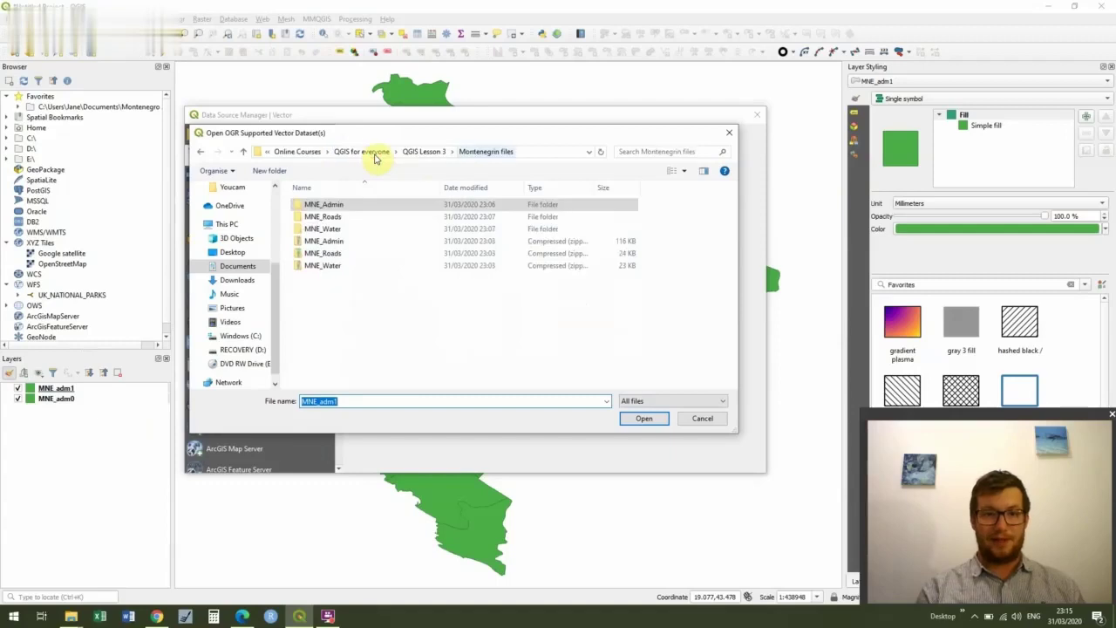
{"action": "double_click", "coordinate": [342, 230]}
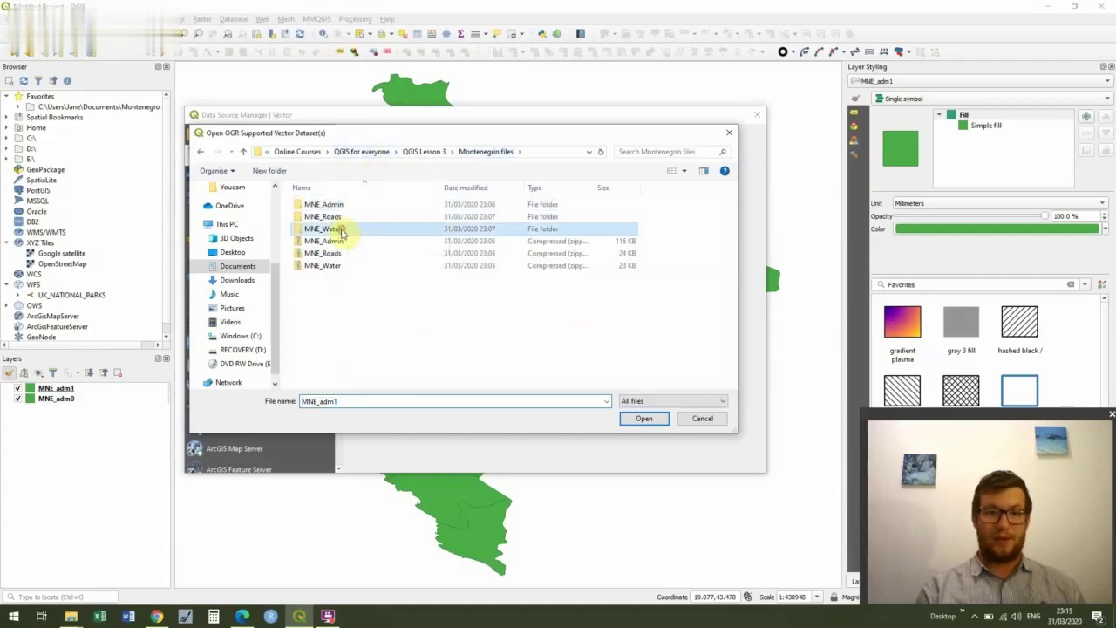
{"action": "double_click", "coordinate": [335, 208]}
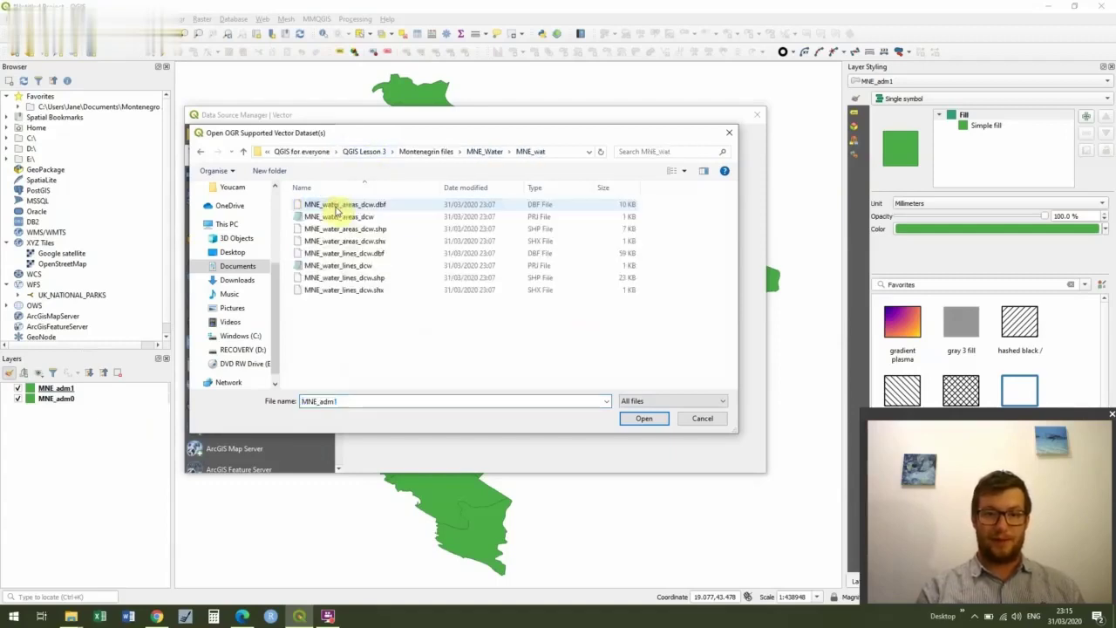
{"action": "left_click", "coordinate": [407, 229]}
{"action": "left_click", "coordinate": [646, 419]}
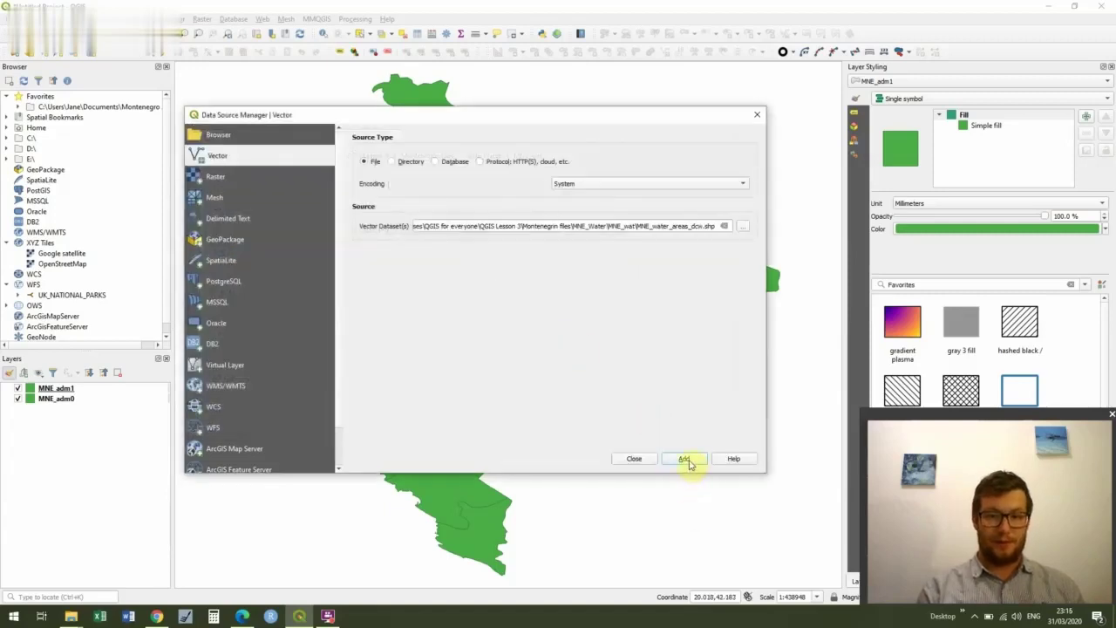
{"action": "left_click", "coordinate": [686, 461]}
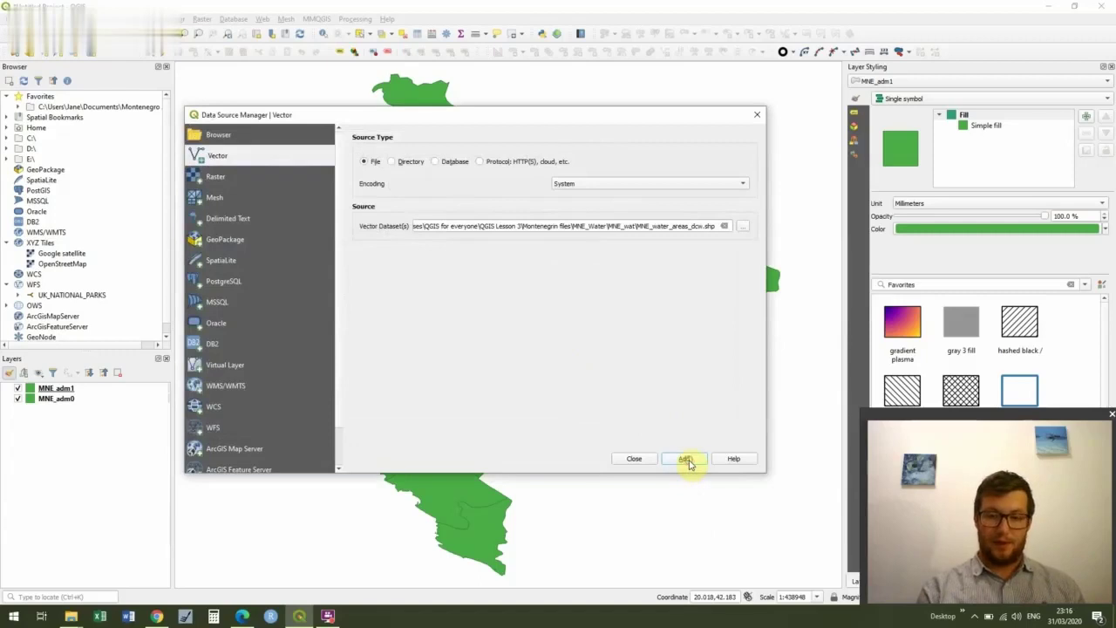
{"action": "left_click", "coordinate": [754, 116]}
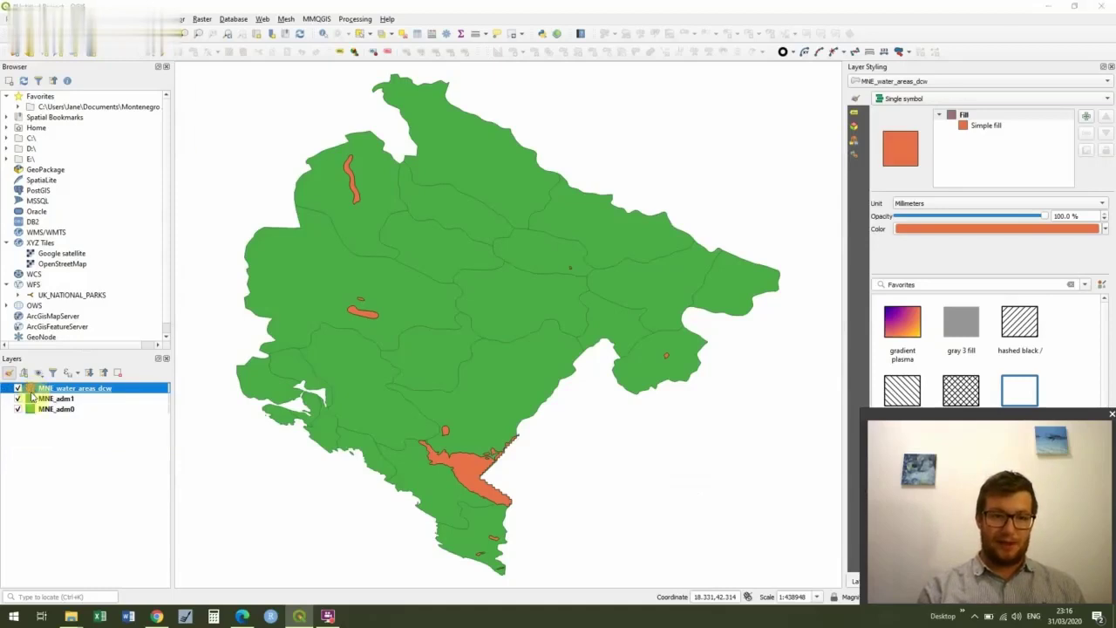
Apply the simple blue fill symbol to MNE_water_areas_dcw and close its properties.
{"action": "double_click", "coordinate": [35, 388]}
{"action": "left_click", "coordinate": [371, 336]}
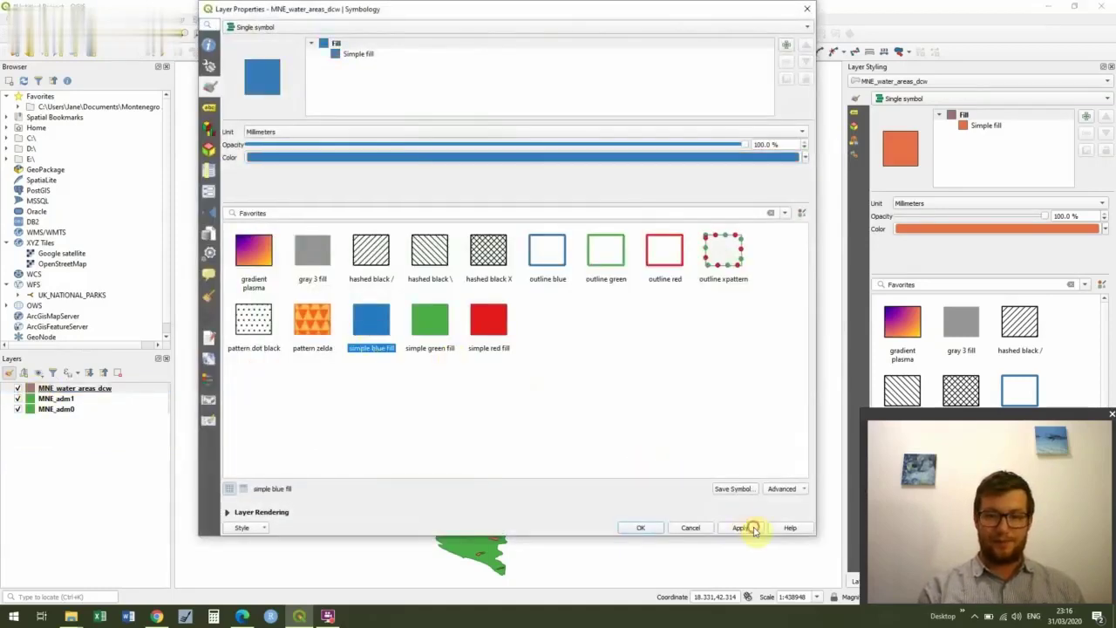
{"action": "left_click", "coordinate": [751, 528]}
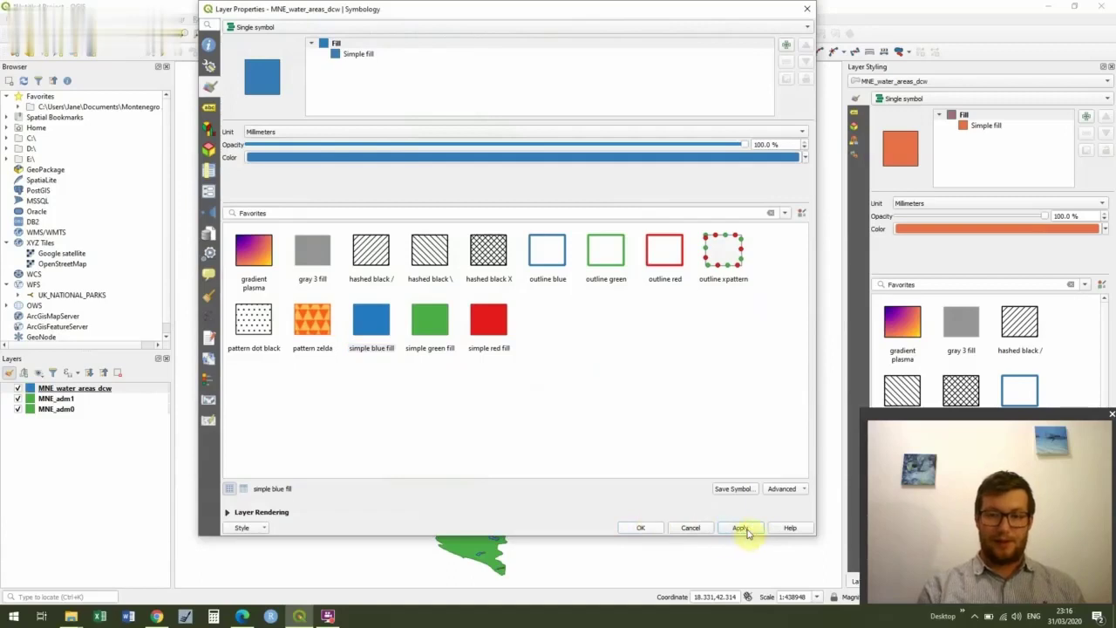
{"action": "left_click", "coordinate": [640, 528]}
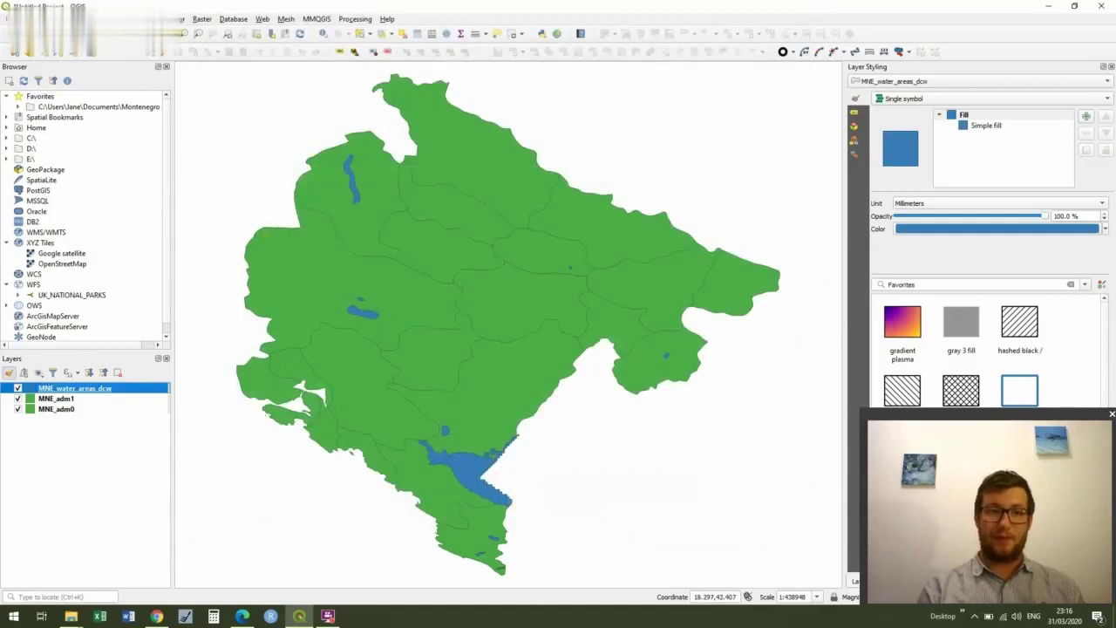
Load the MNE_water_lines_dcw.shp shapefile as a new vector layer.
{"action": "left_click", "coordinate": [91, 18]}
{"action": "mouse_move", "coordinate": [252, 58]}
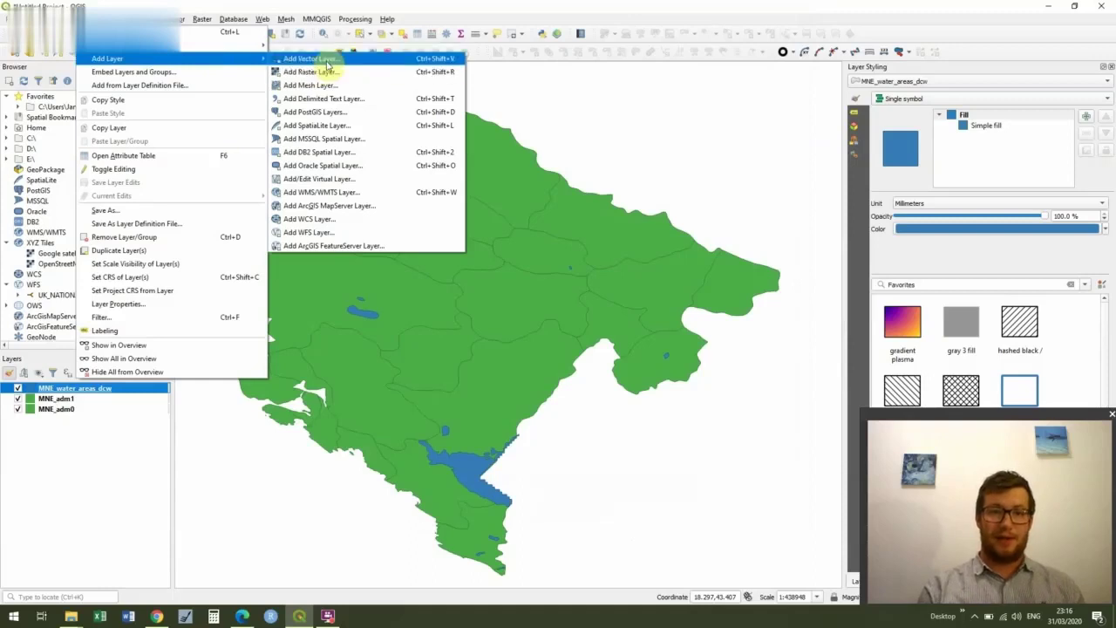
{"action": "left_click", "coordinate": [354, 59]}
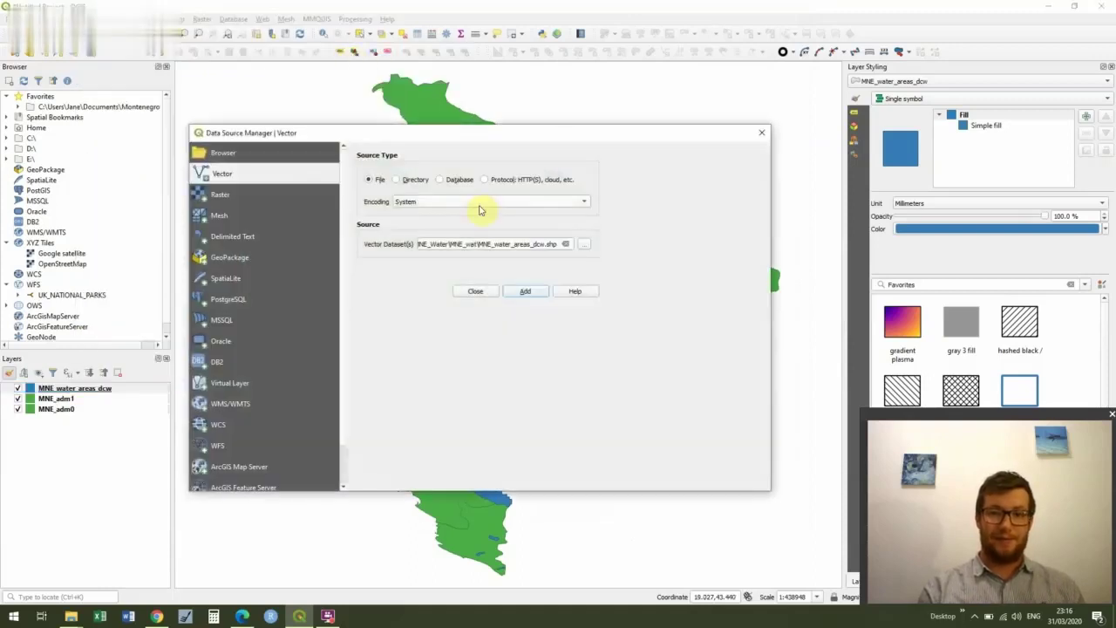
{"action": "left_click", "coordinate": [585, 245]}
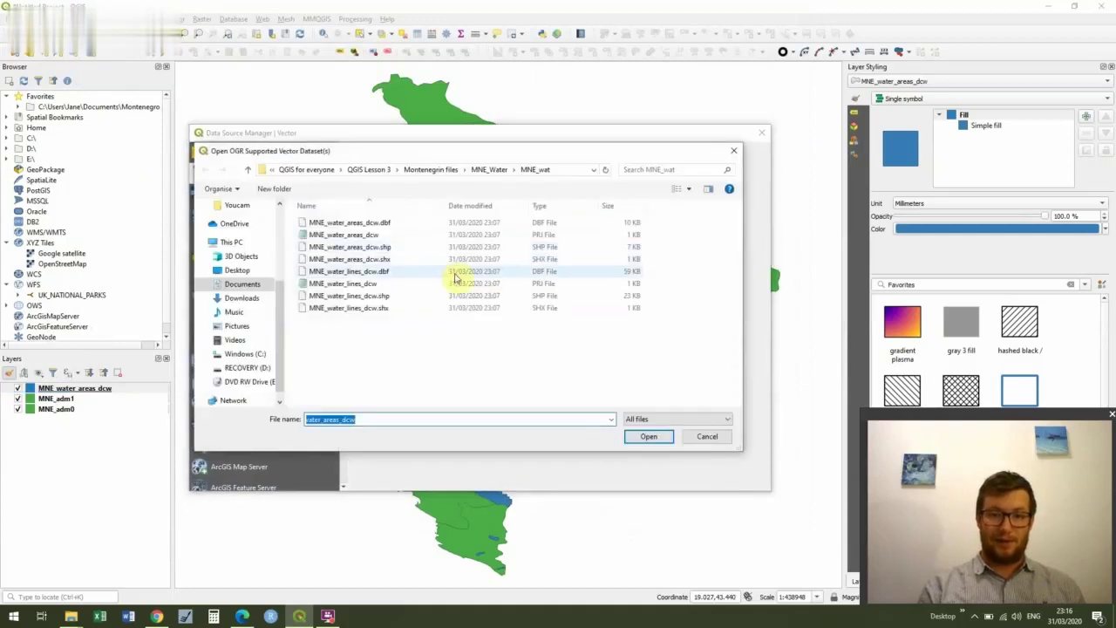
{"action": "double_click", "coordinate": [415, 298]}
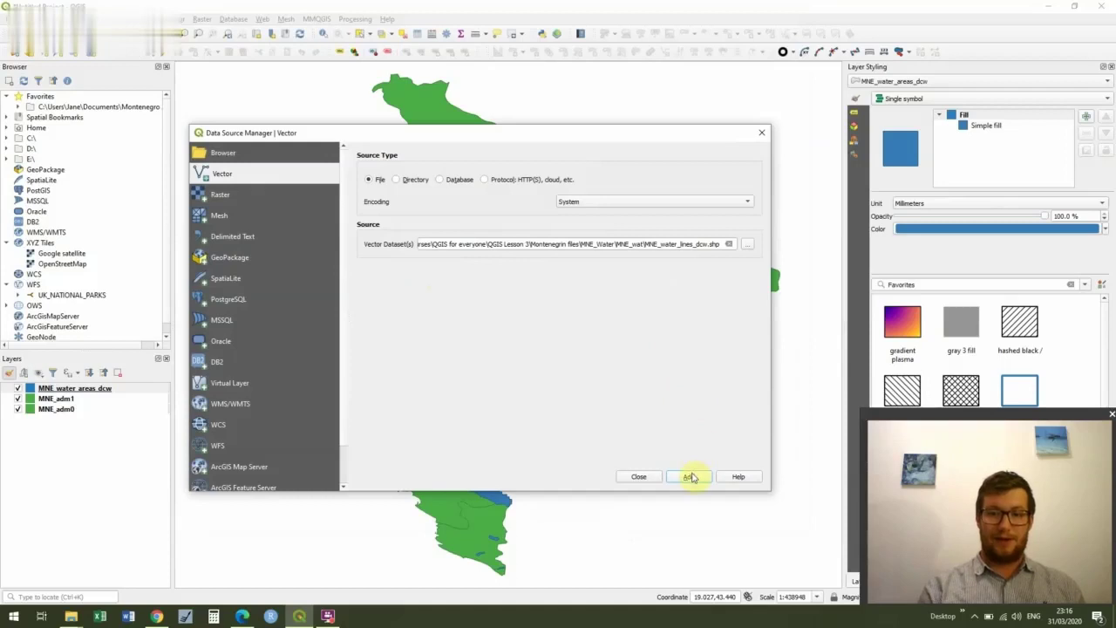
{"action": "left_click", "coordinate": [690, 477]}
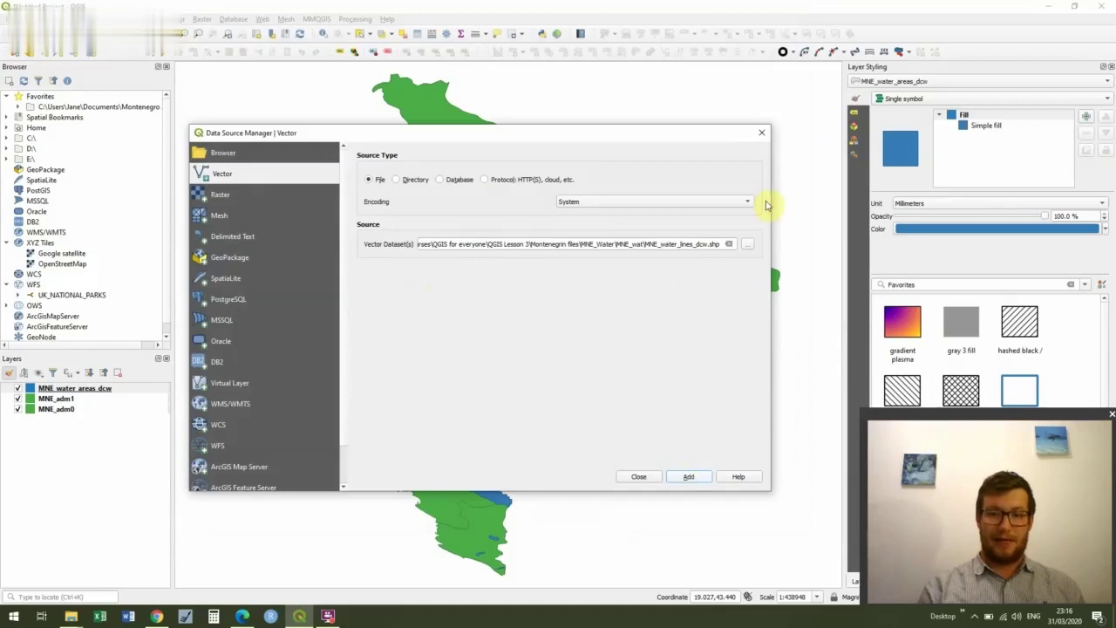
{"action": "left_click", "coordinate": [760, 134]}
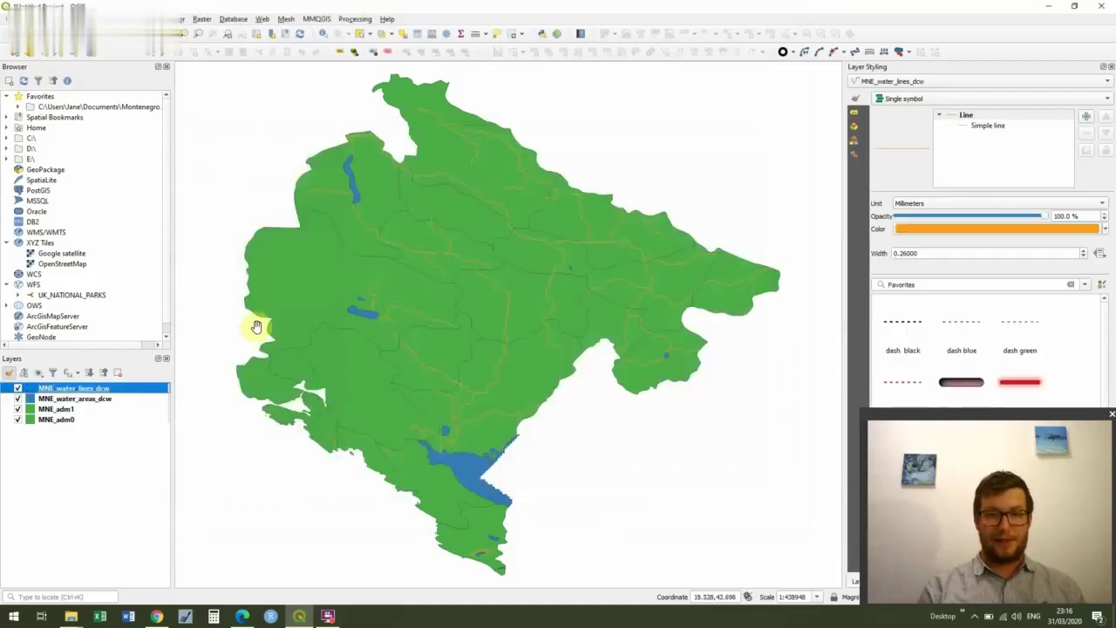
Apply the 'simple blue line' favourite to MNE_water_lines_dcw with width 0.4 mm.
{"action": "double_click", "coordinate": [30, 391]}
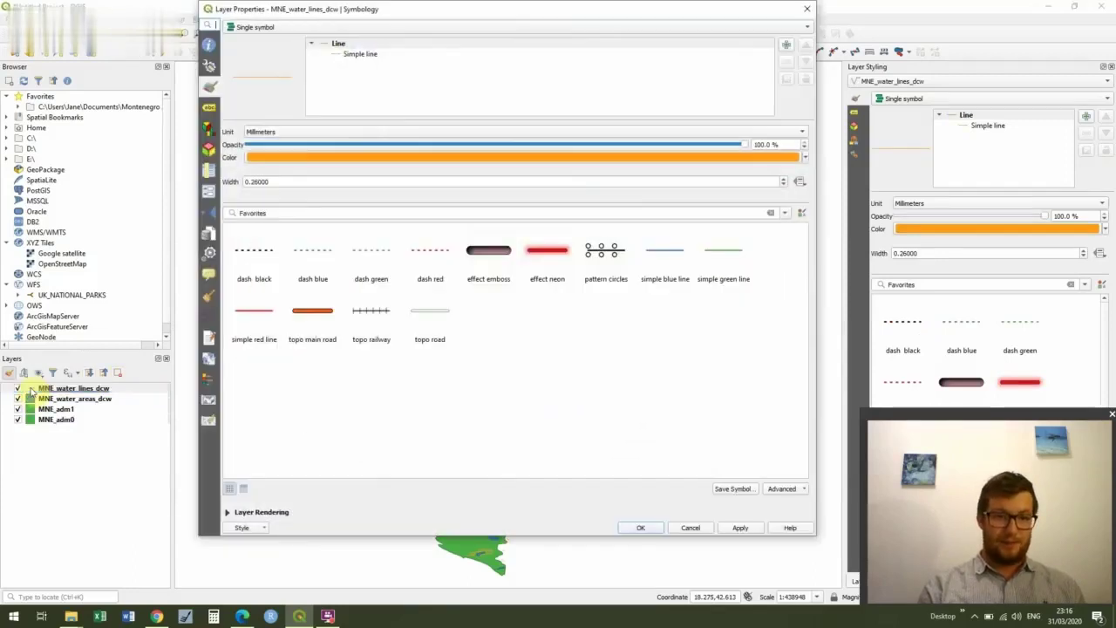
{"action": "left_click", "coordinate": [668, 257]}
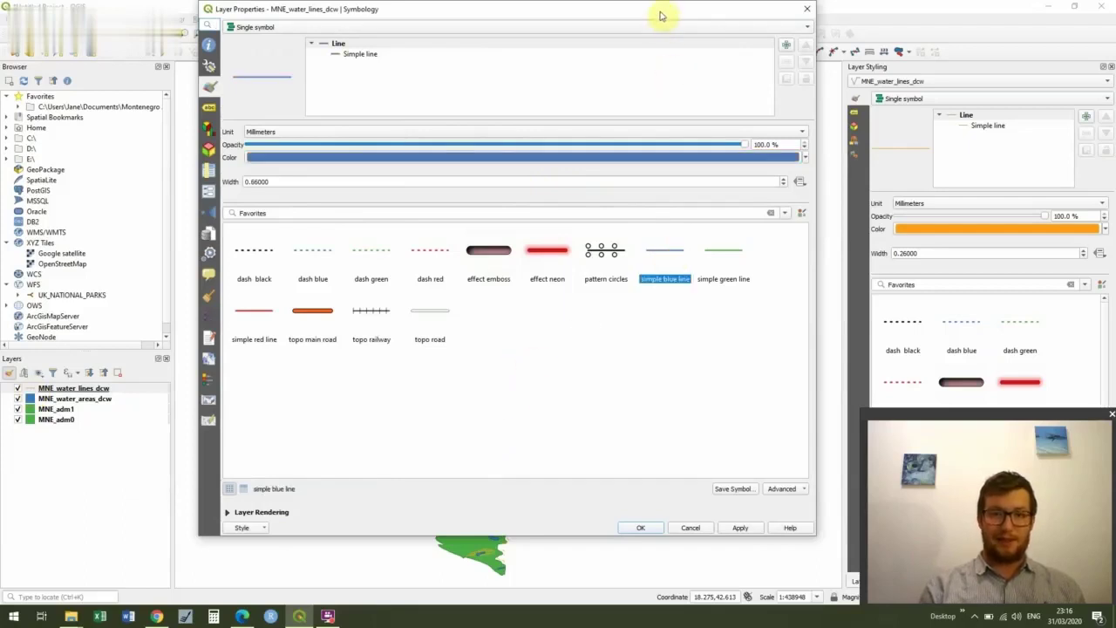
{"action": "left_click_drag", "start_coordinate": [663, 17], "coordinate": [633, 17]}
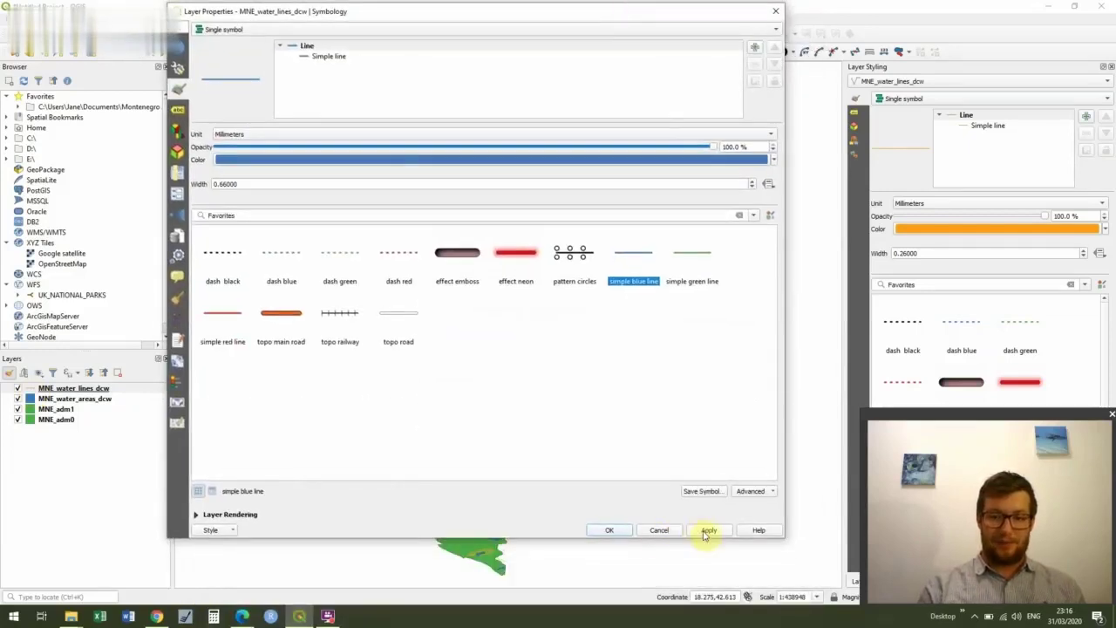
{"action": "left_click", "coordinate": [709, 529]}
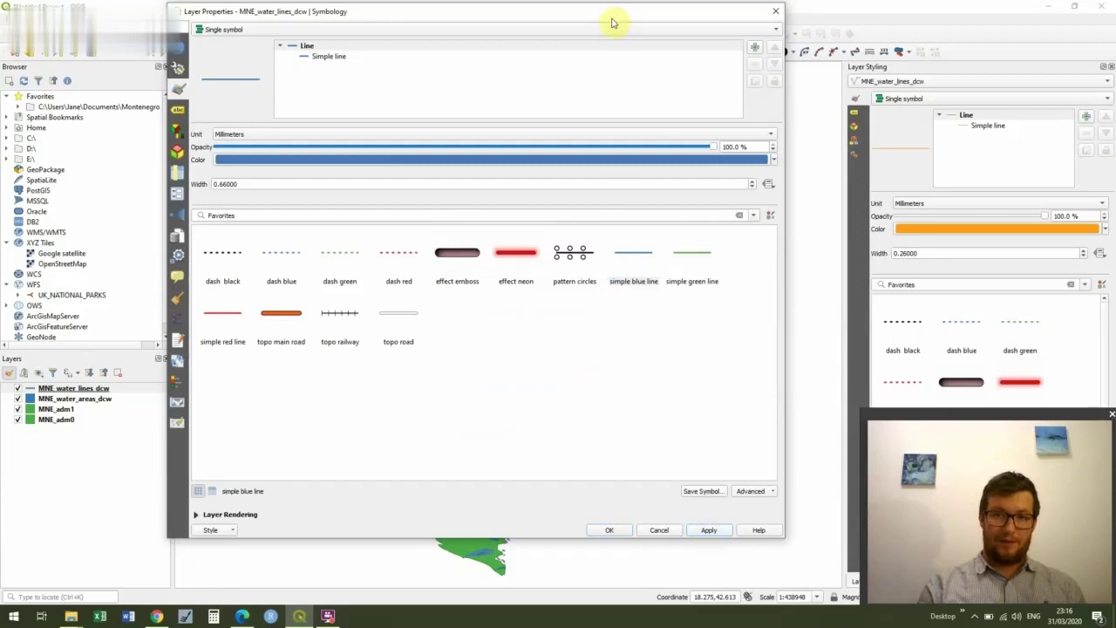
{"action": "left_click_drag", "start_coordinate": [612, 26], "coordinate": [649, 53]}
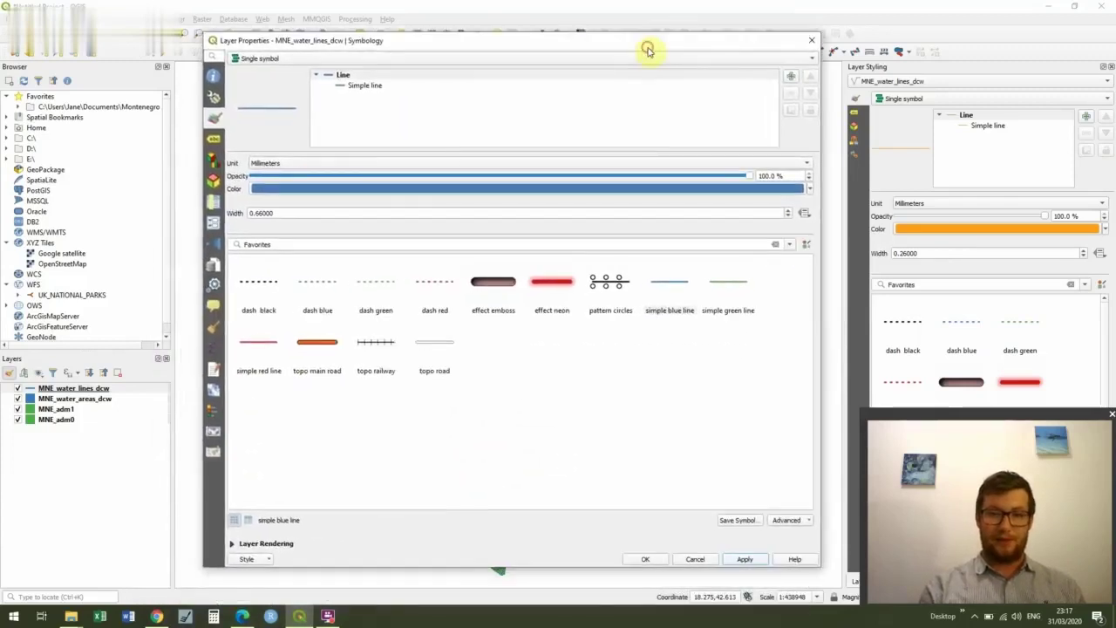
{"action": "left_click", "coordinate": [321, 214]}
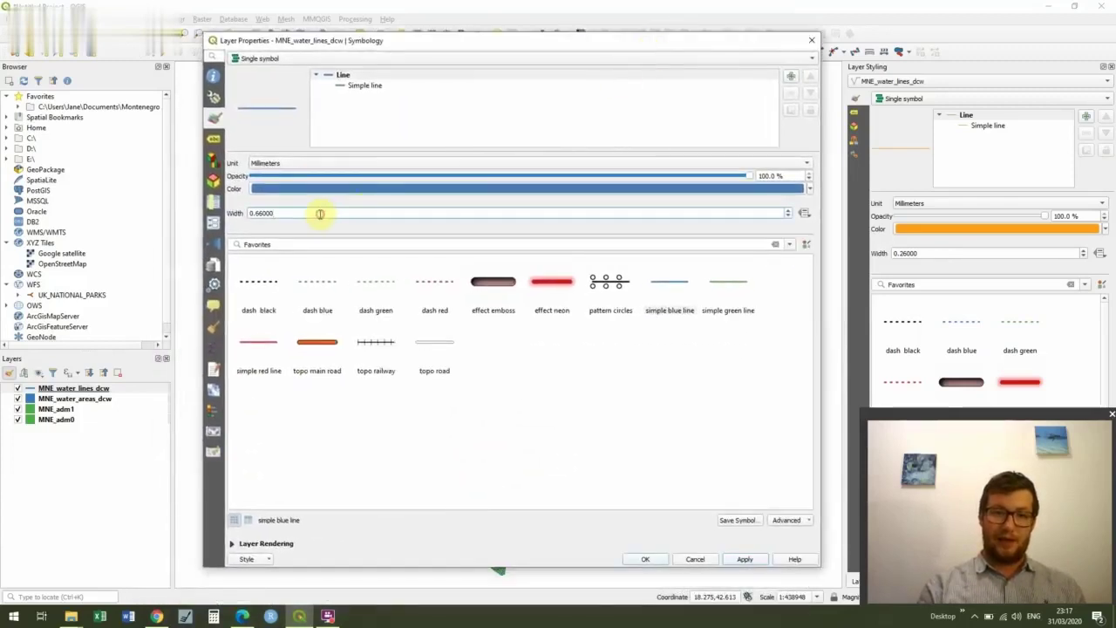
{"action": "left_click_drag", "start_coordinate": [320, 214], "coordinate": [252, 203]}
{"action": "key", "text": "BackSpace"}
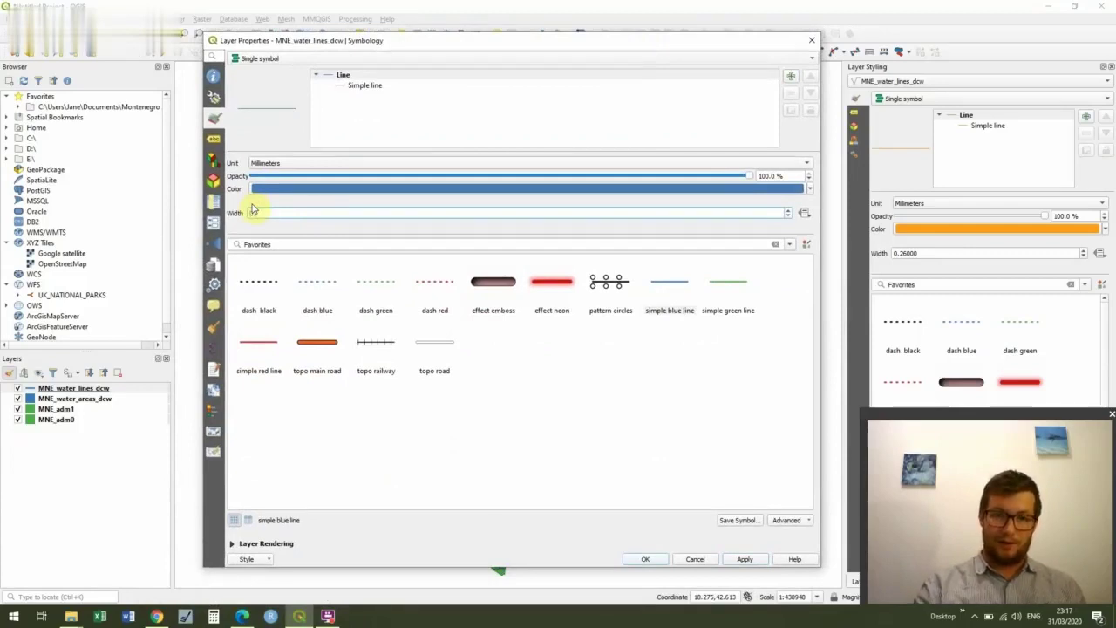
{"action": "type", "text": "0.4"}
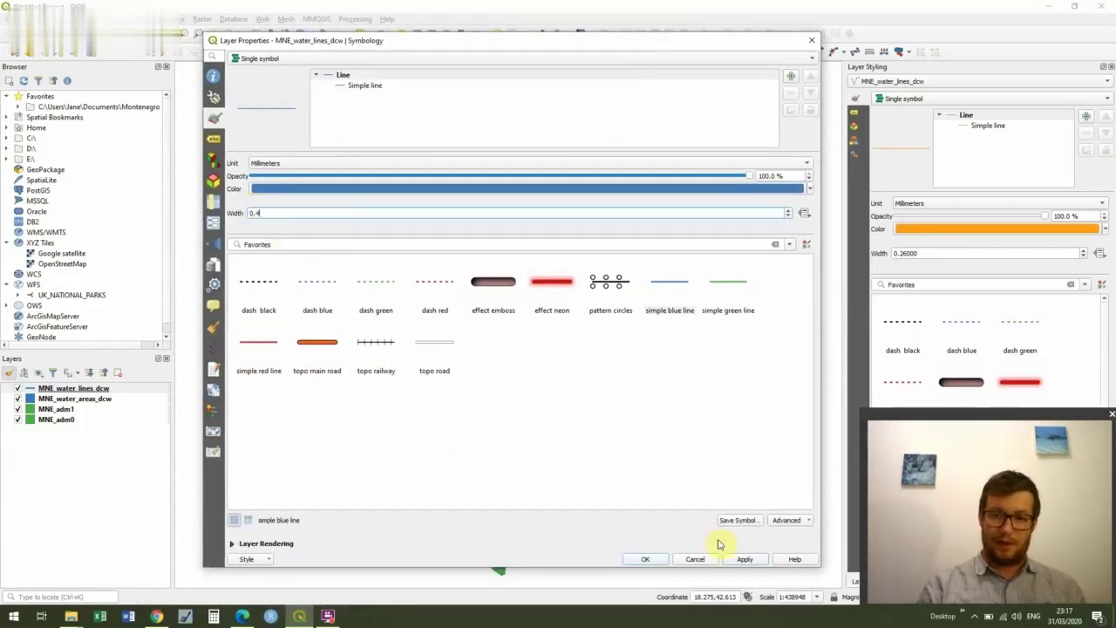
{"action": "left_click", "coordinate": [736, 560]}
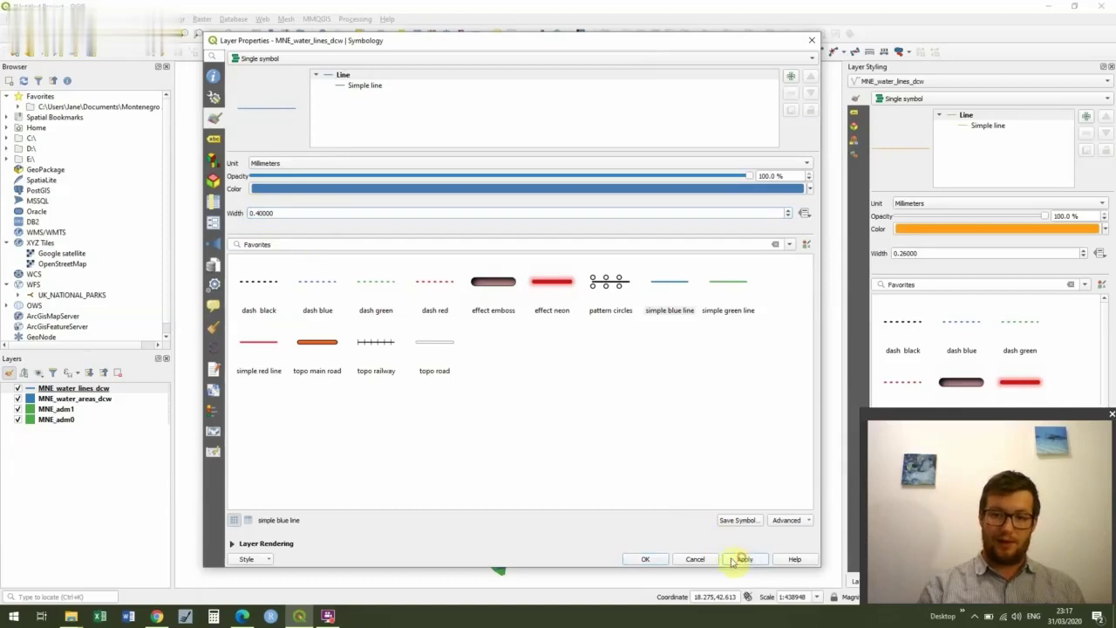
{"action": "left_click", "coordinate": [653, 559]}
{"action": "left_click", "coordinate": [485, 361]}
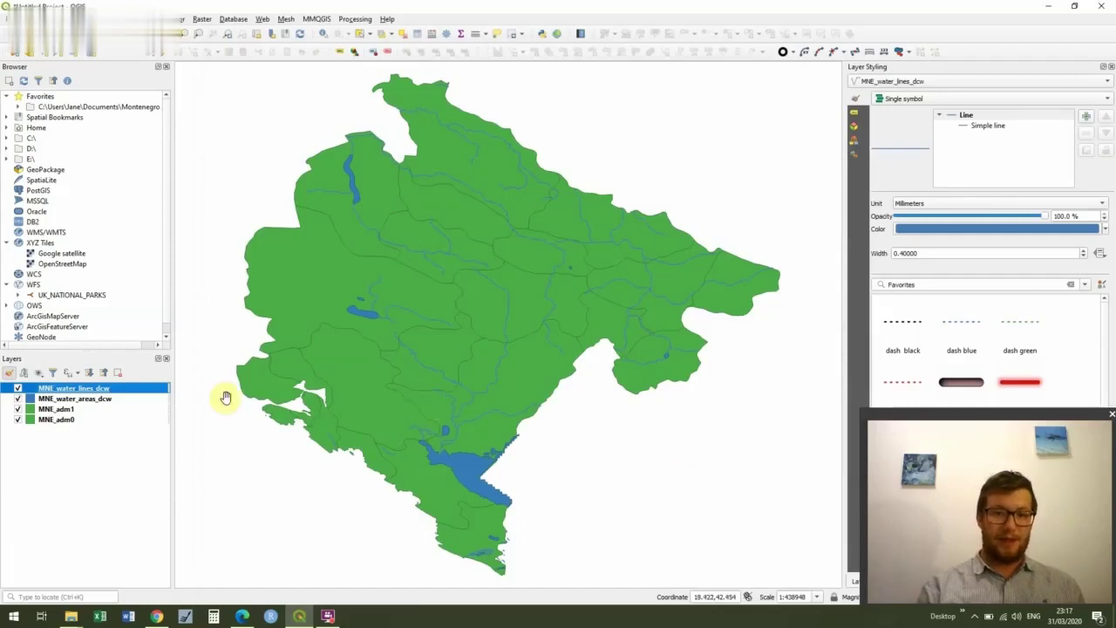
Toggle the water lines and water areas layers off and back on to compare.
{"action": "left_click", "coordinate": [18, 389]}
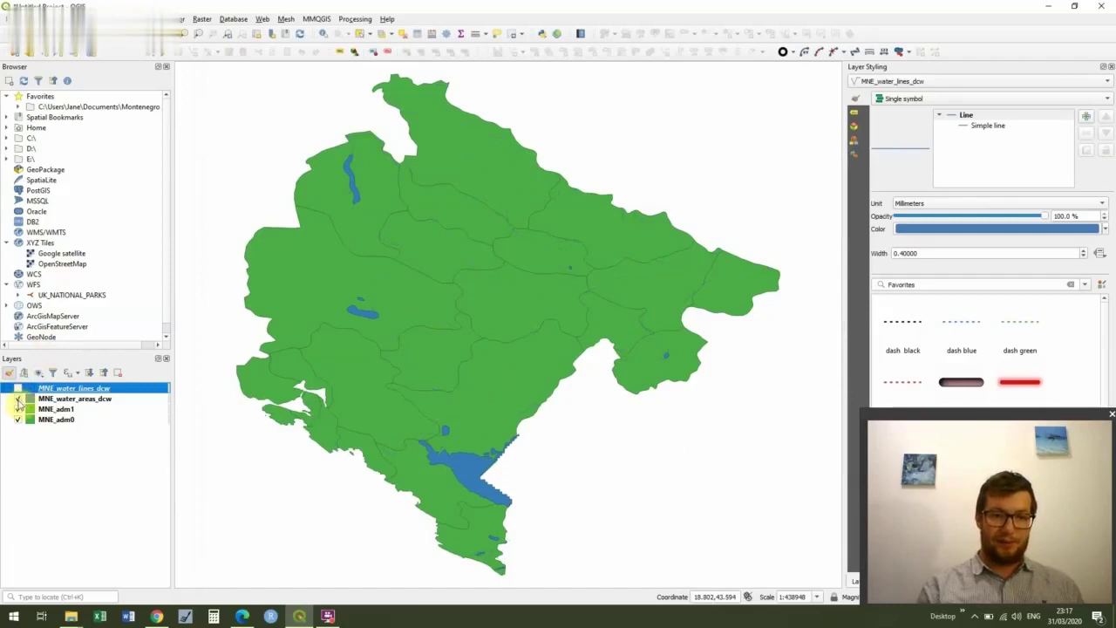
{"action": "left_click", "coordinate": [19, 400]}
{"action": "left_click", "coordinate": [18, 400]}
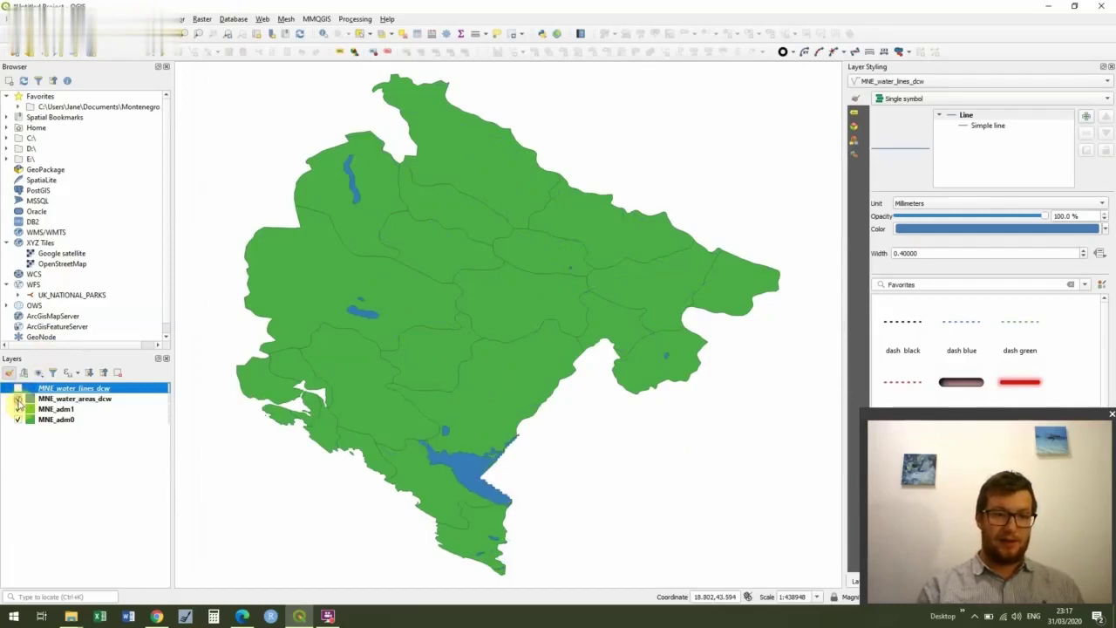
{"action": "left_click", "coordinate": [18, 389]}
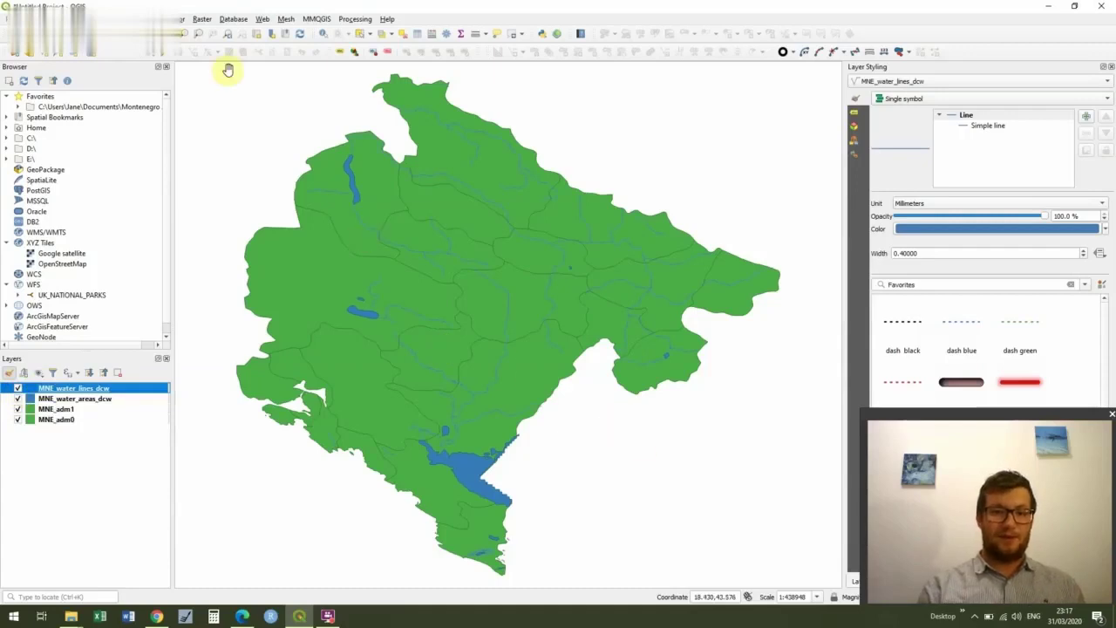
Add MNE_roads.shp from MNE_Roads/MNE_rds and switch off the MNE_adm1 municipalities.
{"action": "left_click", "coordinate": [87, 18]}
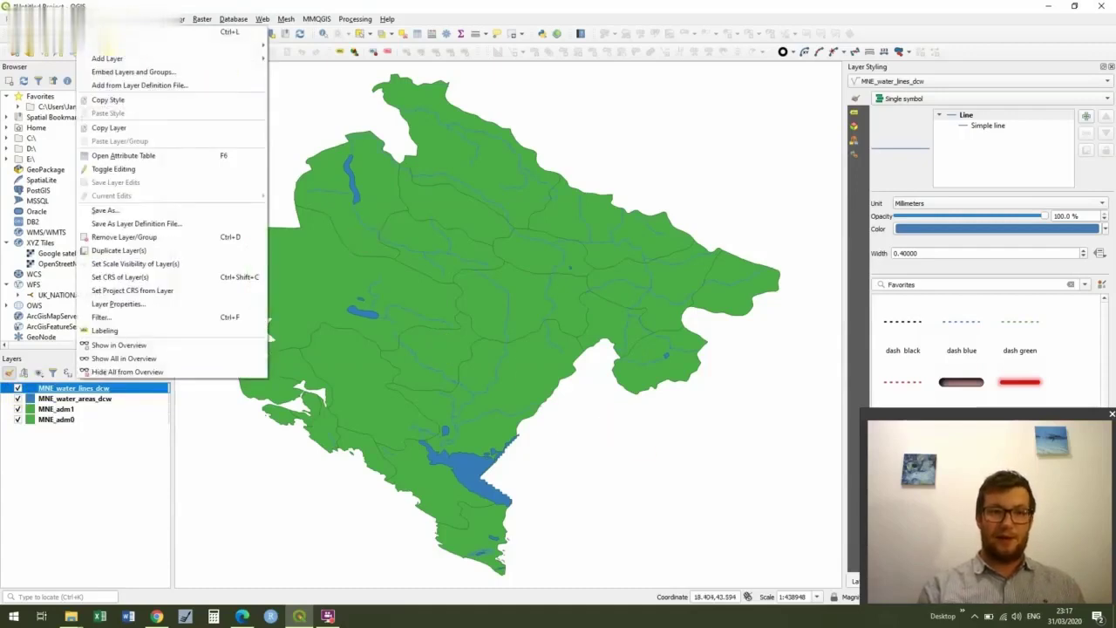
{"action": "mouse_move", "coordinate": [130, 59]}
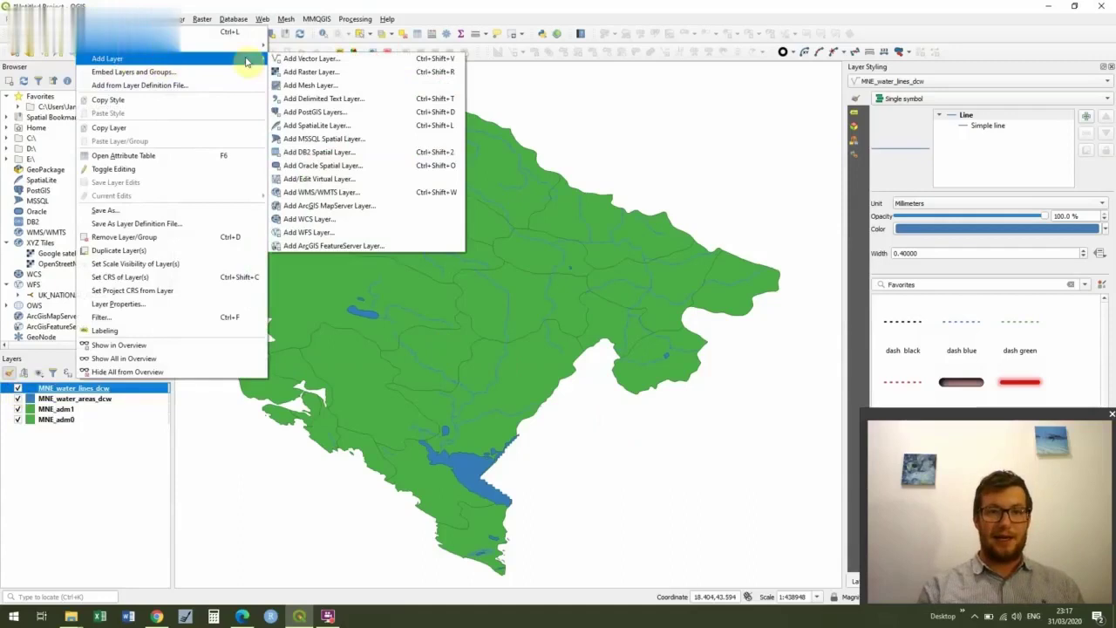
{"action": "left_click", "coordinate": [286, 58]}
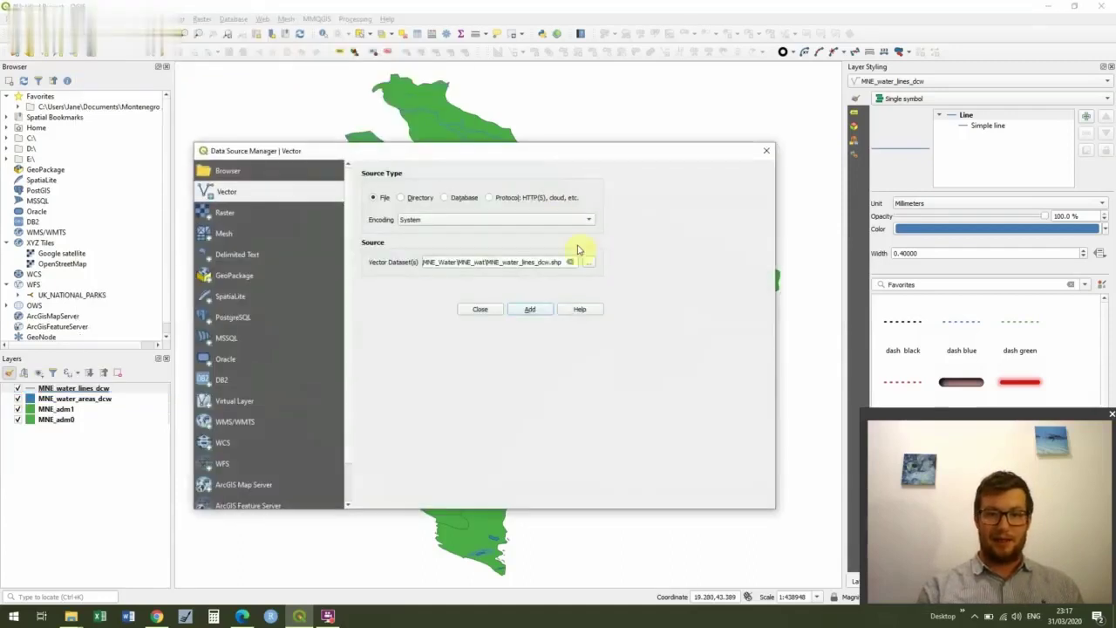
{"action": "left_click", "coordinate": [594, 265]}
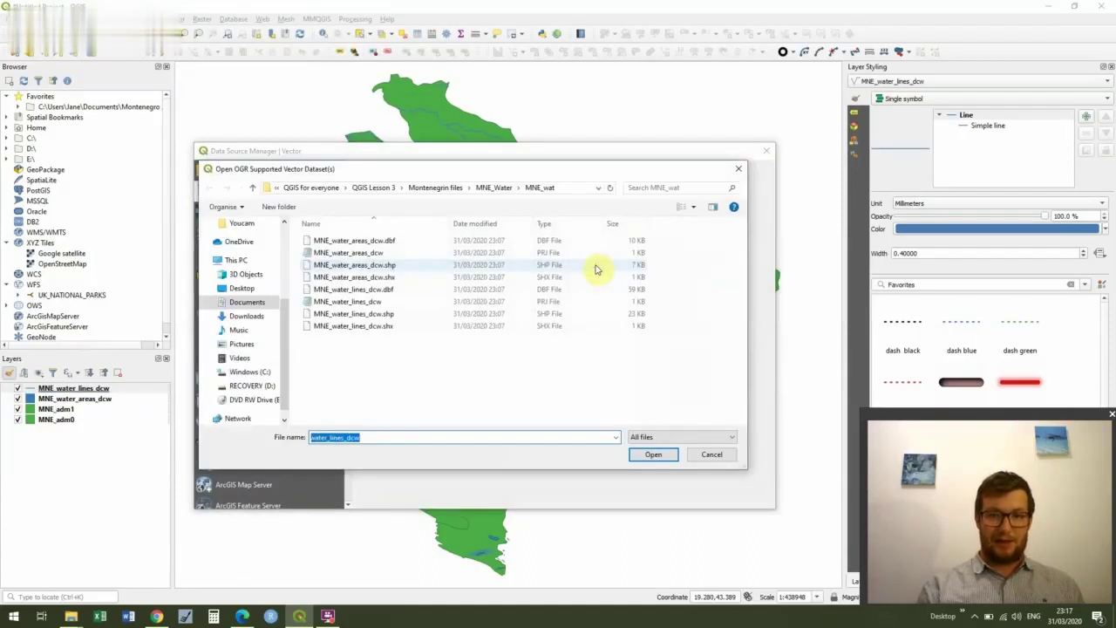
{"action": "left_click", "coordinate": [443, 187]}
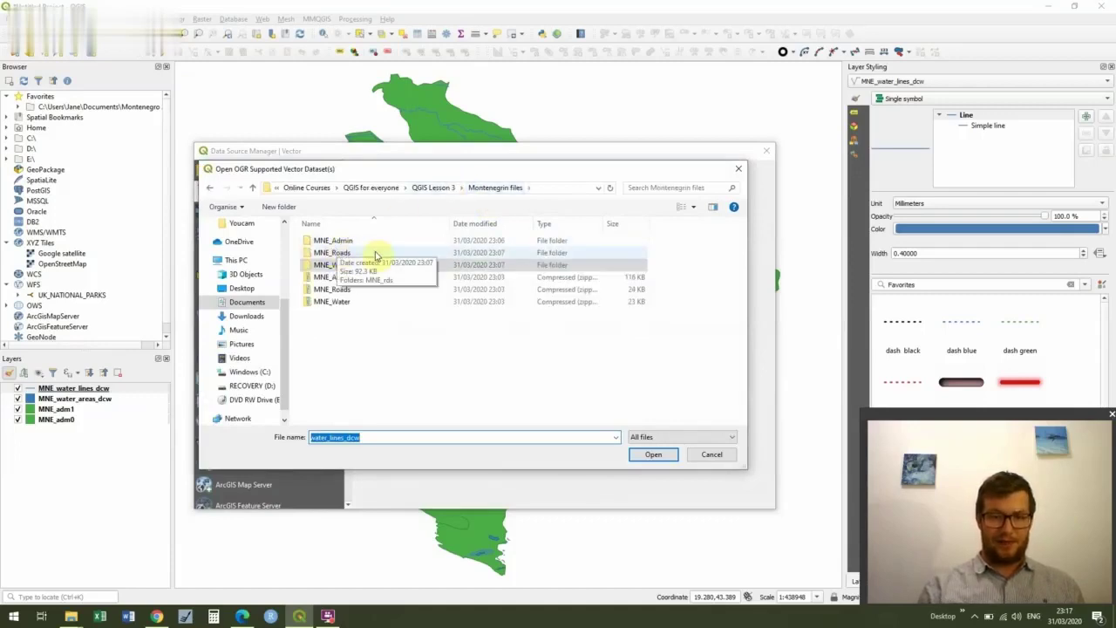
{"action": "double_click", "coordinate": [373, 252]}
{"action": "double_click", "coordinate": [369, 241]}
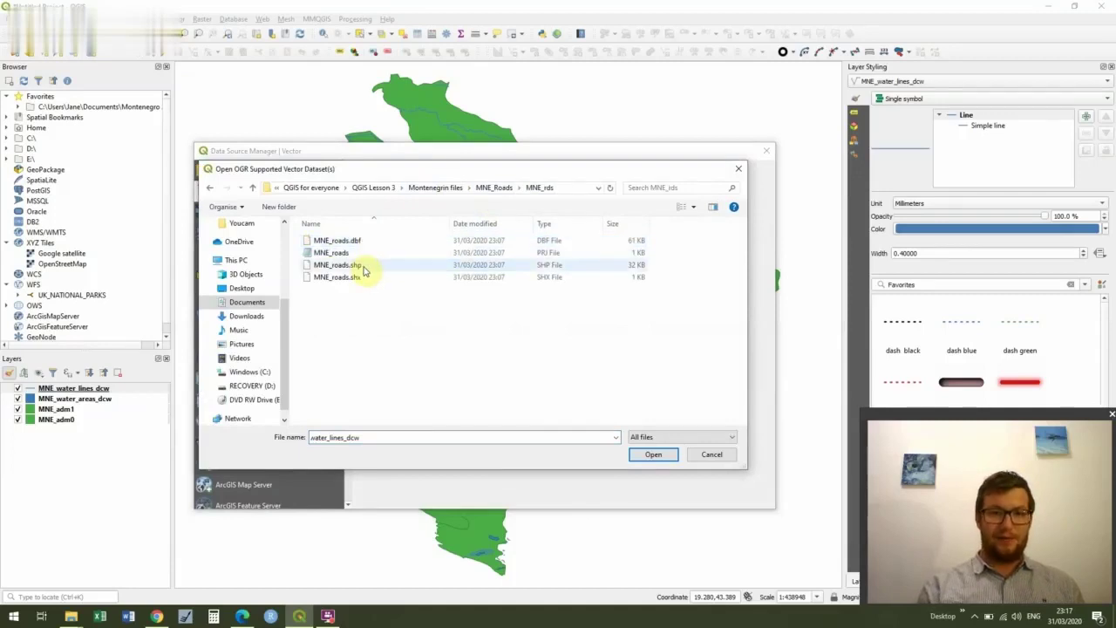
{"action": "double_click", "coordinate": [362, 268]}
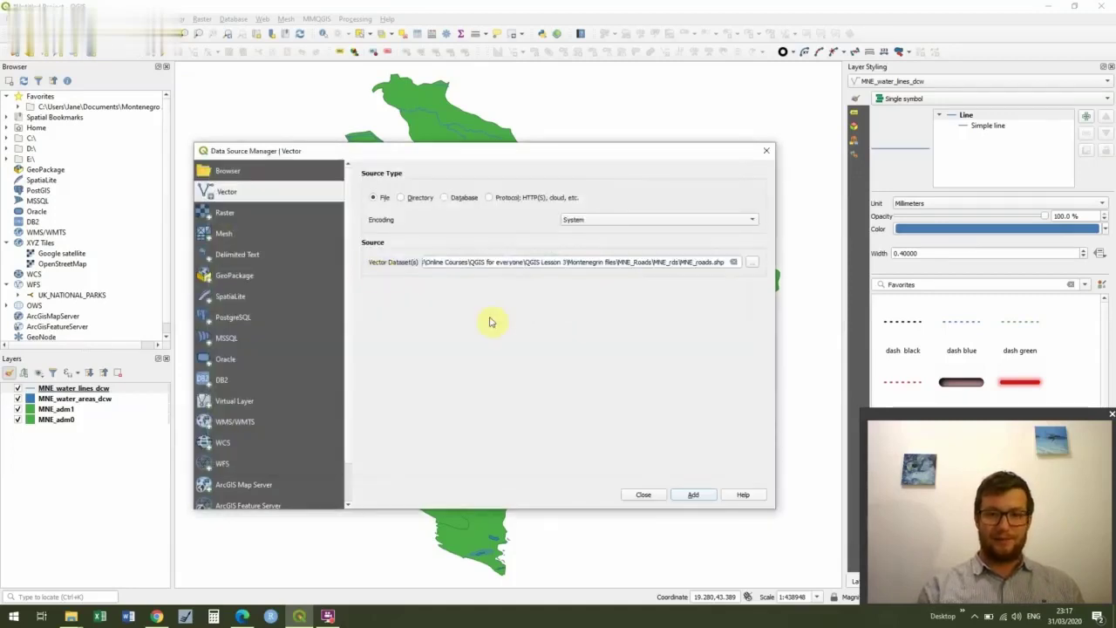
{"action": "left_click", "coordinate": [693, 495]}
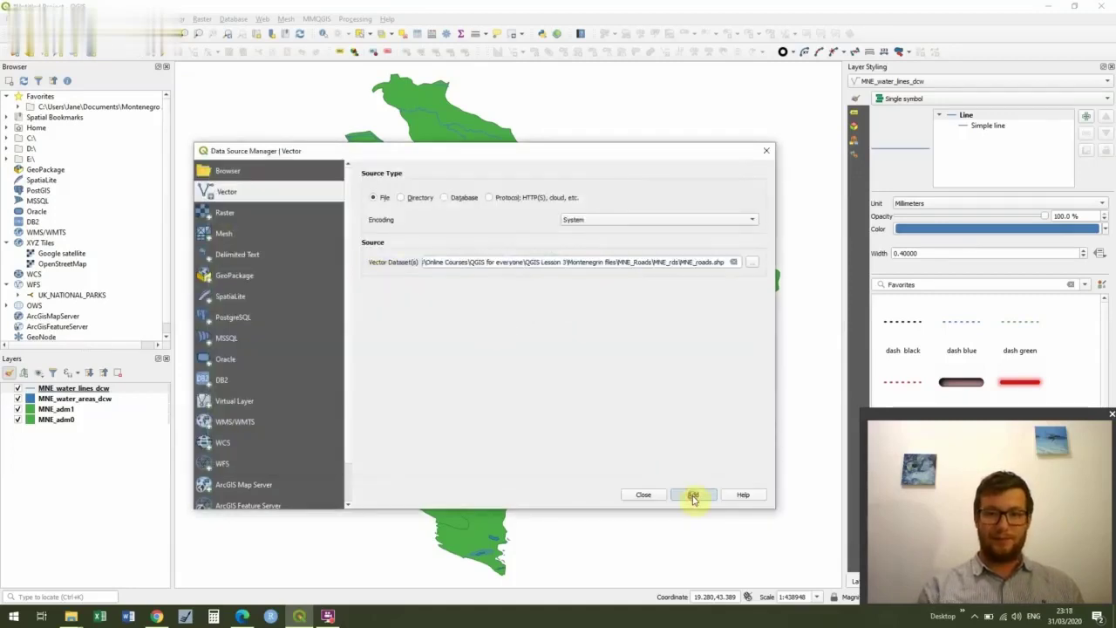
{"action": "left_click", "coordinate": [765, 154]}
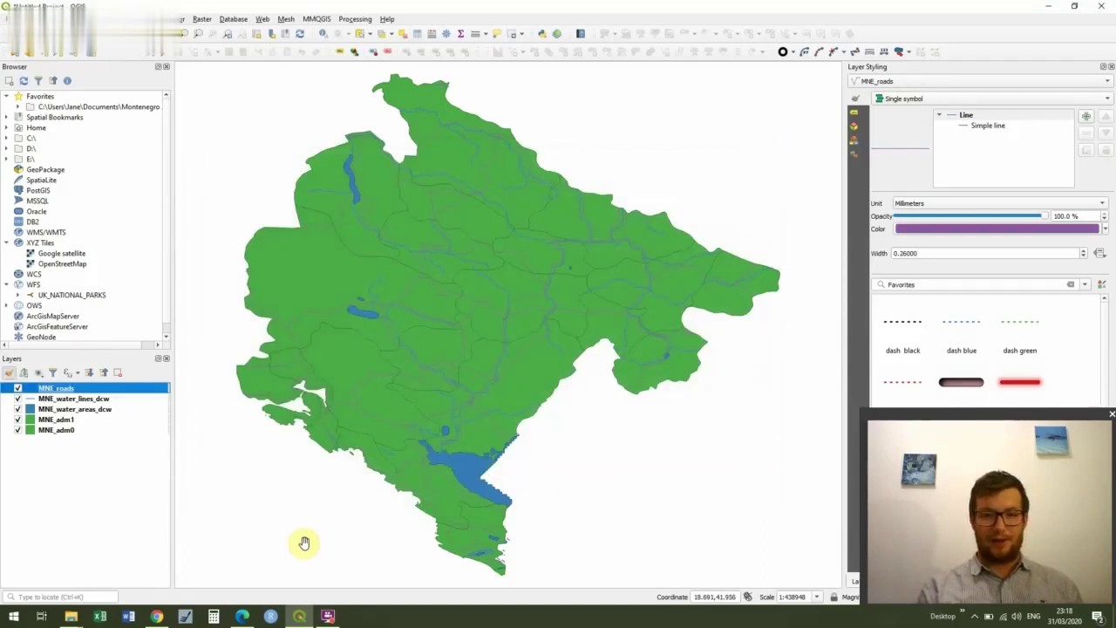
{"action": "left_click", "coordinate": [19, 420]}
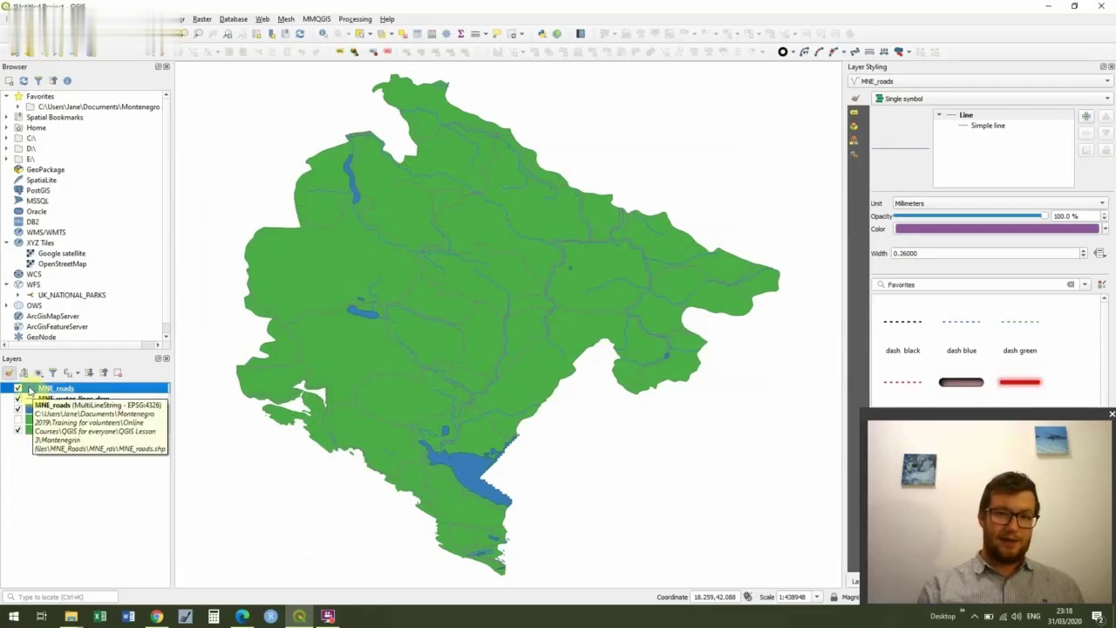
{"action": "left_click", "coordinate": [29, 386]}
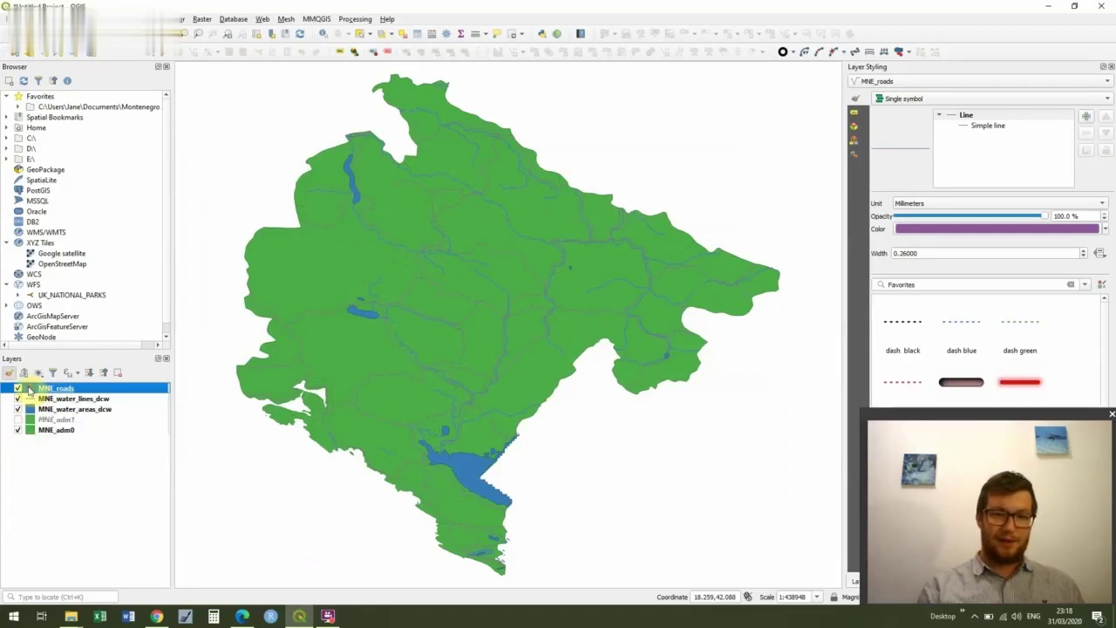
Set MNE_roads symbology to Categorized on F_CODE_DES and classify into Road and Trail.
{"action": "double_click", "coordinate": [29, 390]}
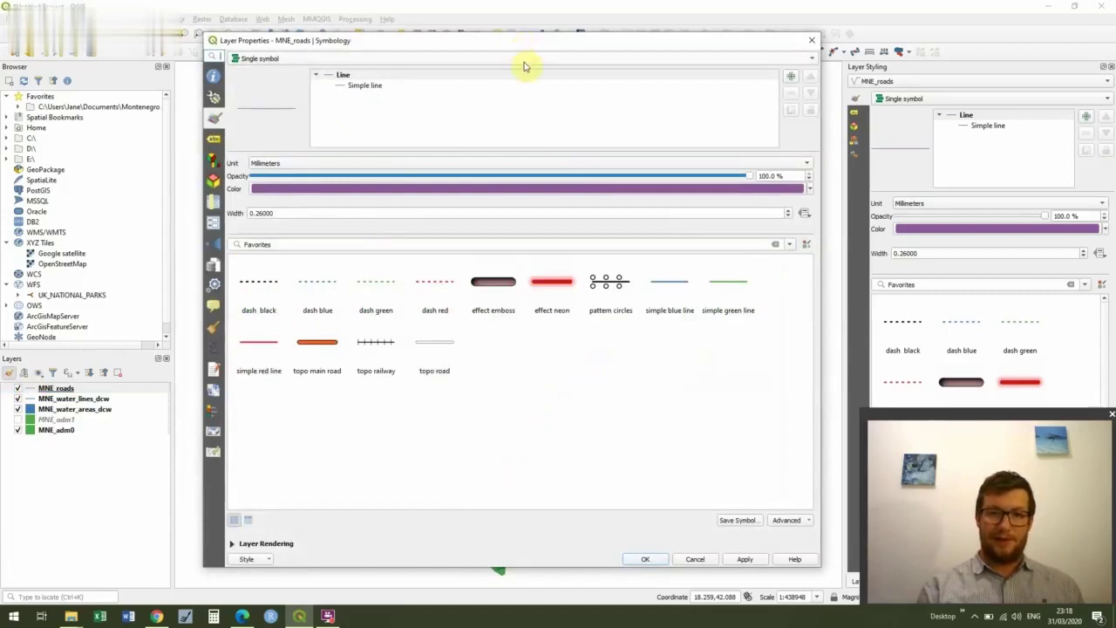
{"action": "left_click", "coordinate": [811, 58]}
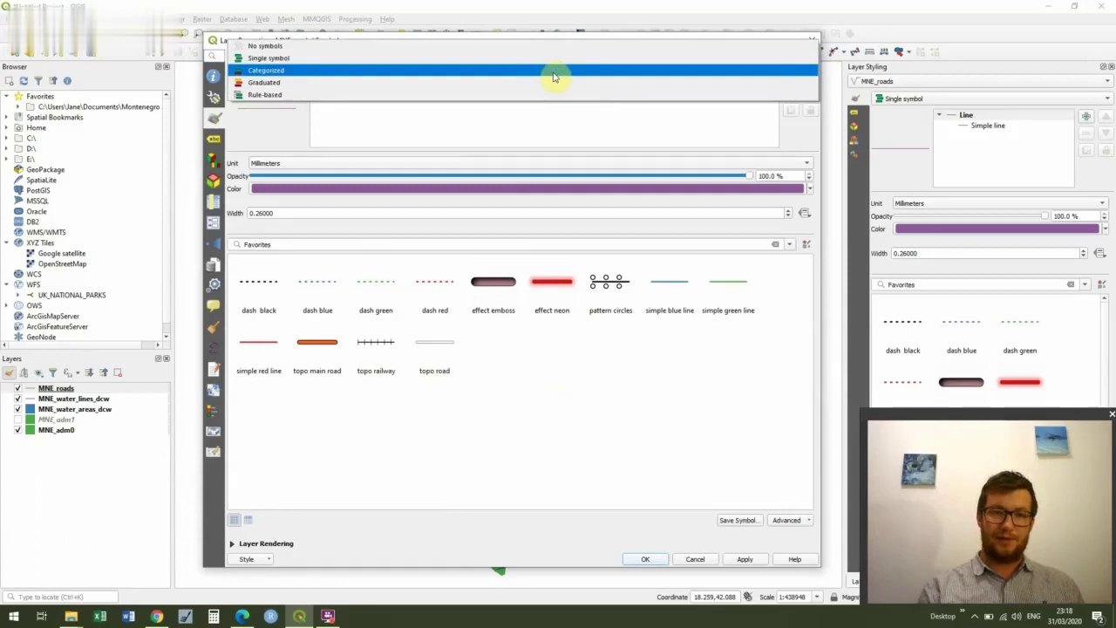
{"action": "left_click", "coordinate": [552, 72]}
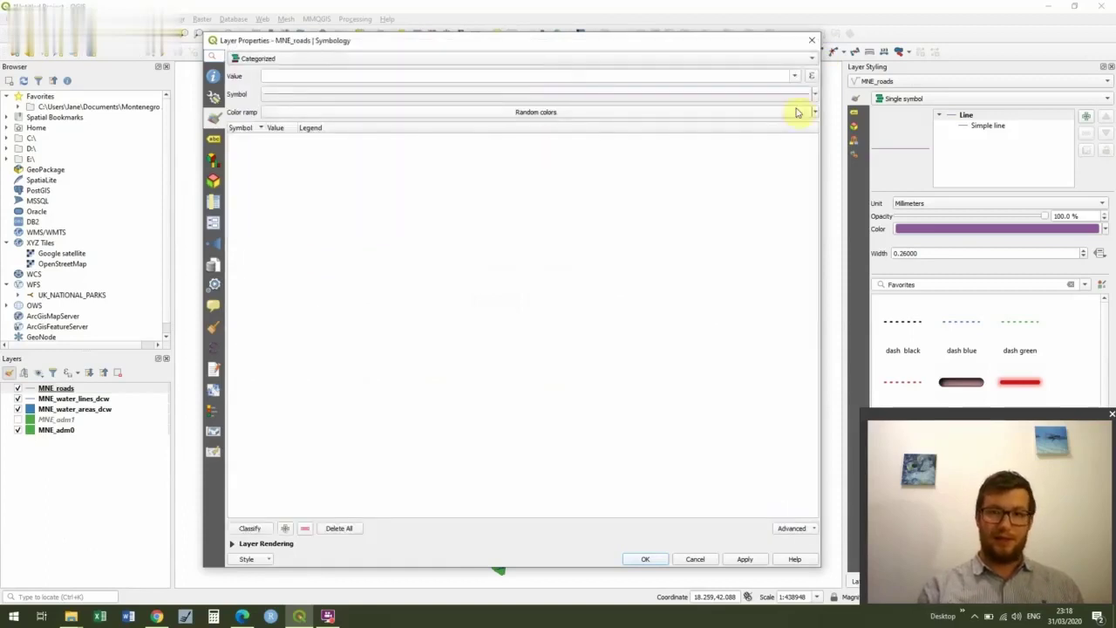
{"action": "left_click", "coordinate": [795, 77]}
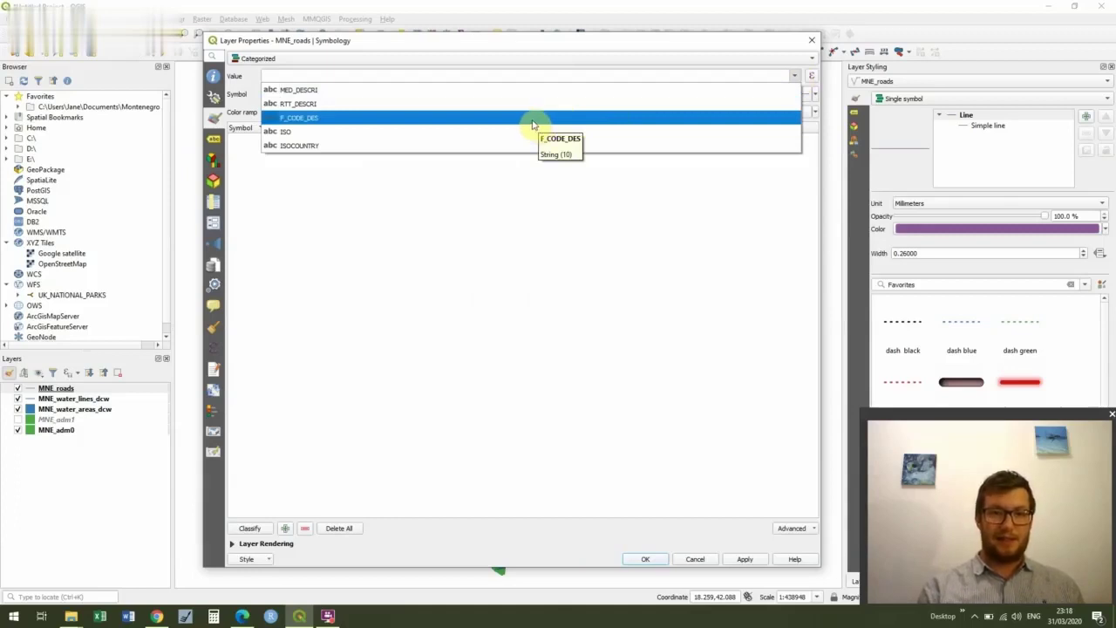
{"action": "left_click", "coordinate": [533, 124]}
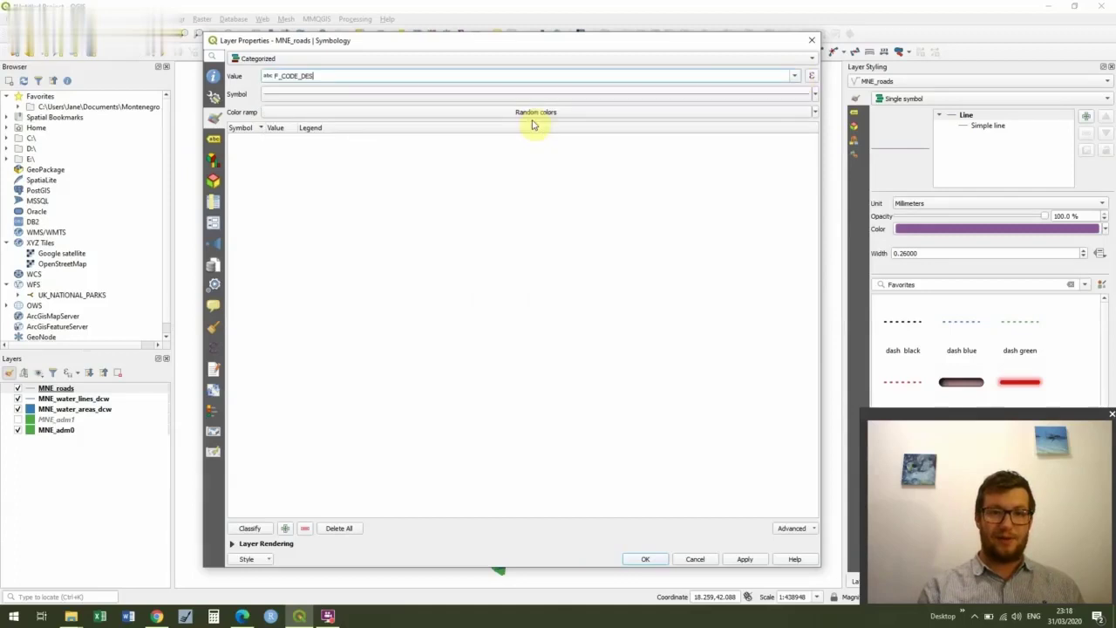
{"action": "left_click", "coordinate": [253, 530]}
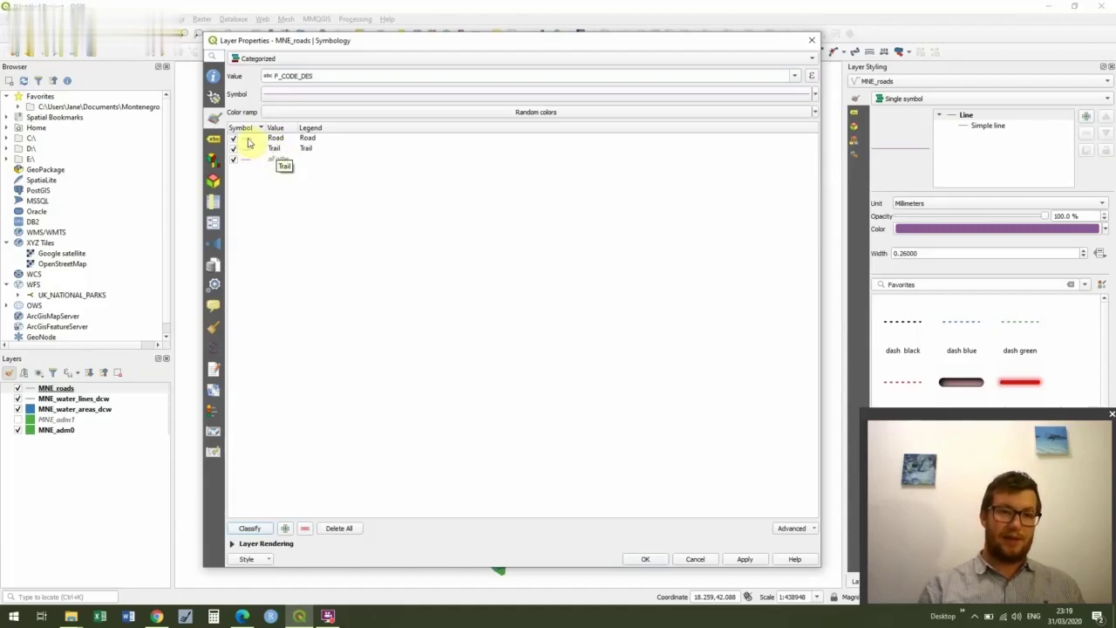
Make the Road category a solid red line 0.4 wide.
{"action": "left_click", "coordinate": [249, 142]}
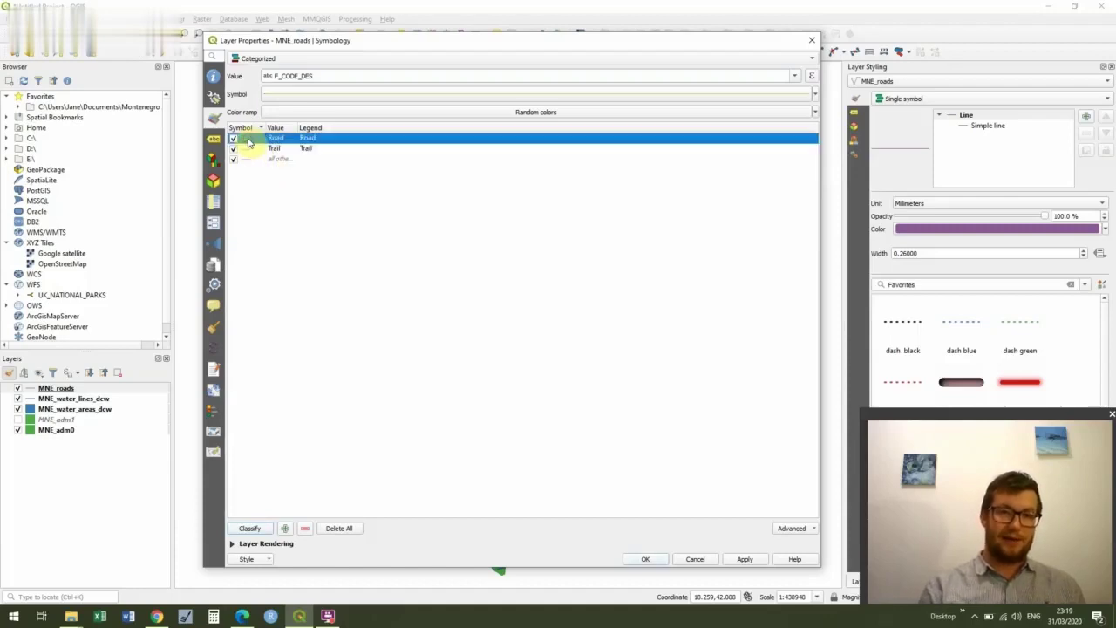
{"action": "double_click", "coordinate": [248, 142]}
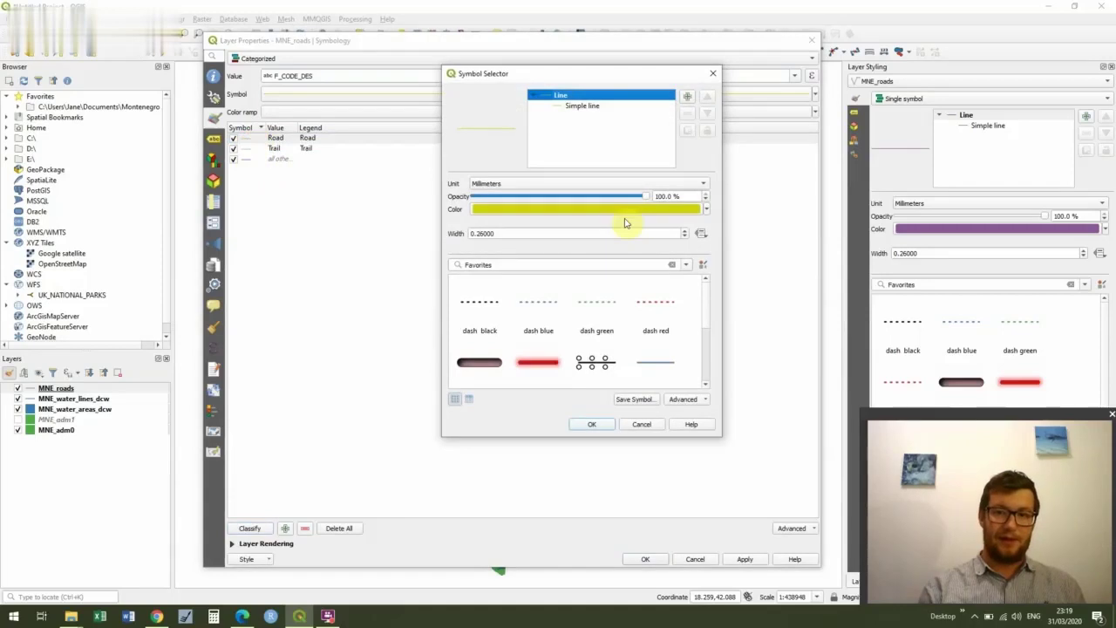
{"action": "left_click", "coordinate": [706, 209]}
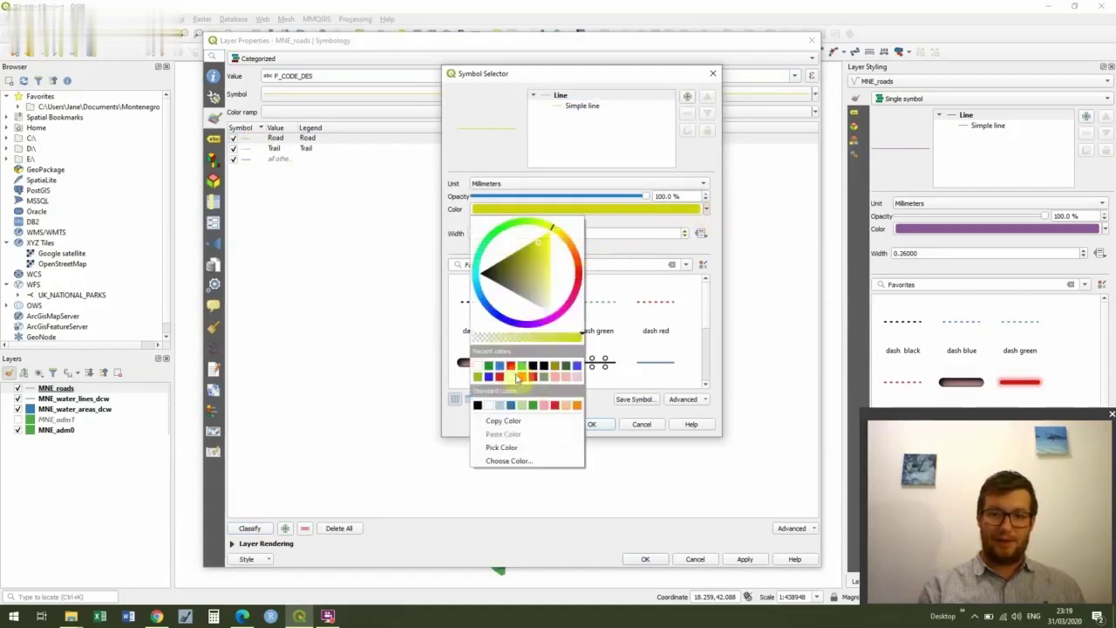
{"action": "left_click", "coordinate": [515, 372]}
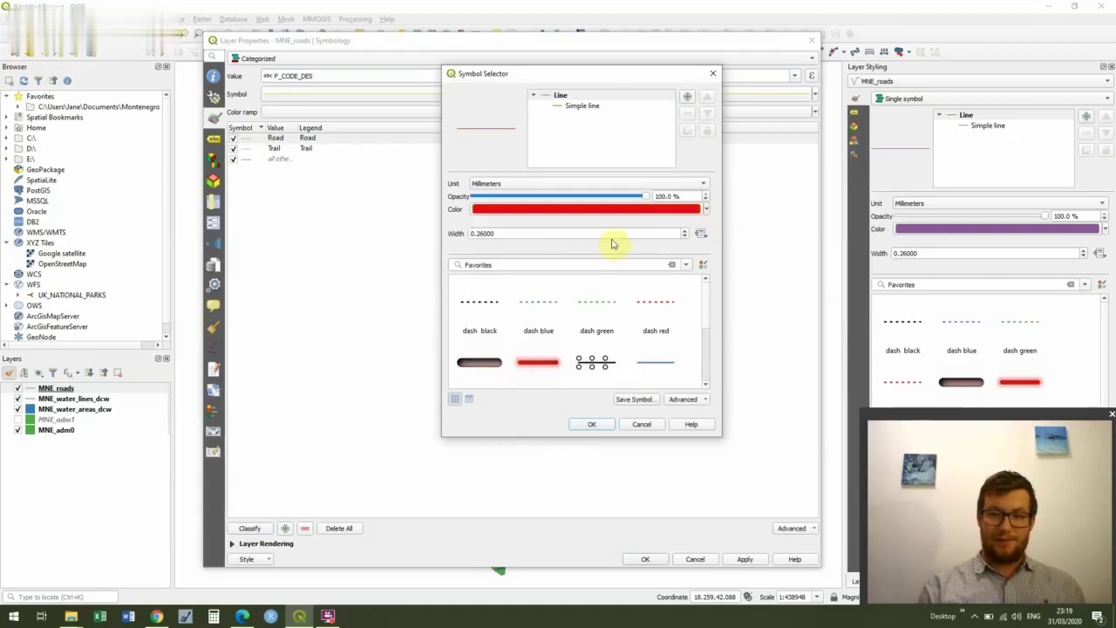
{"action": "left_click_drag", "start_coordinate": [608, 235], "coordinate": [450, 241]}
{"action": "type", "text": "0."}
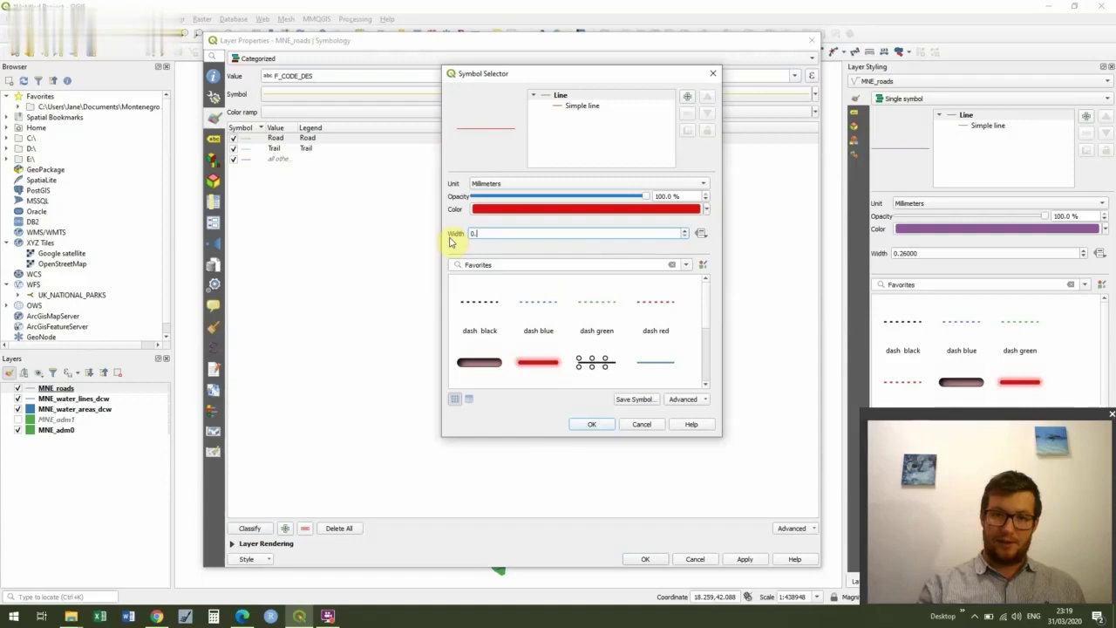
{"action": "type", "text": "4"}
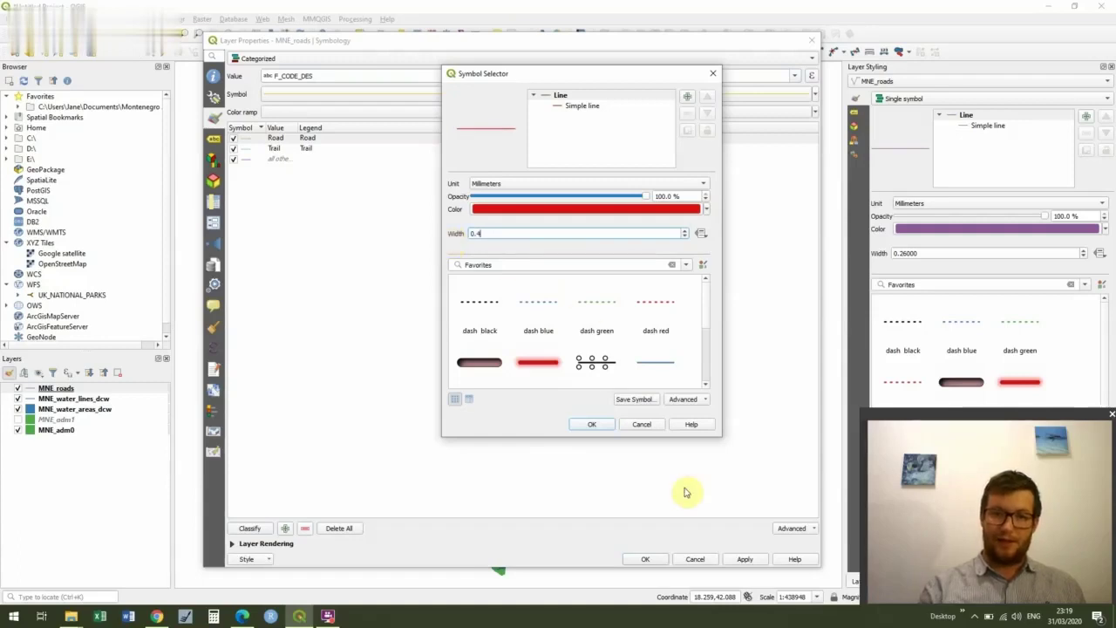
{"action": "left_click", "coordinate": [598, 429]}
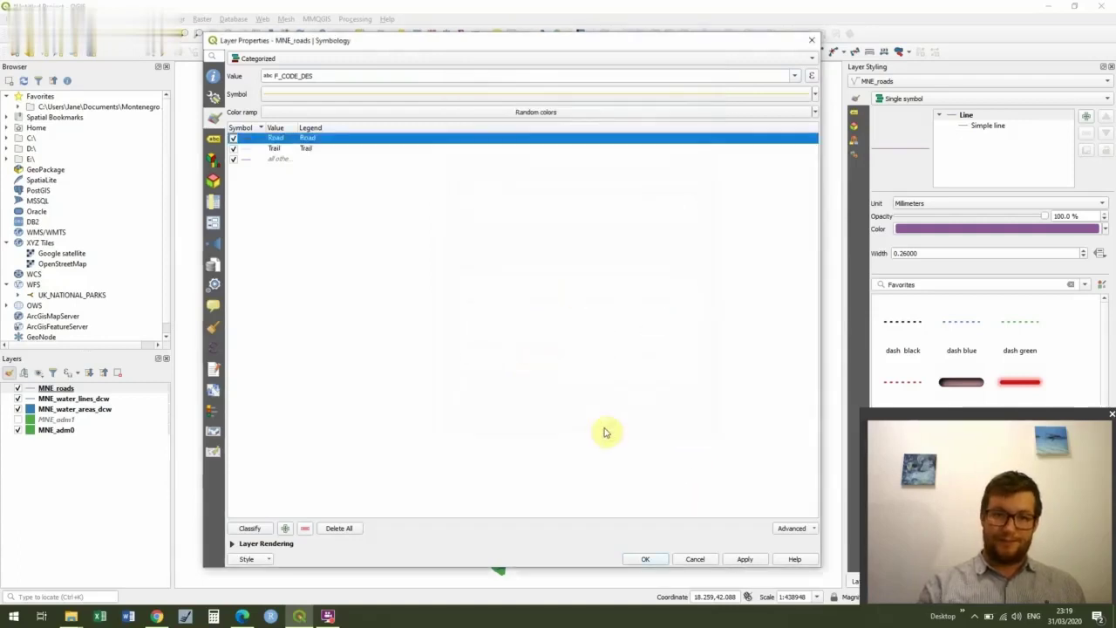
Make the Trail category a dashed brownish line 0.4 wide and apply the styling.
{"action": "double_click", "coordinate": [248, 150]}
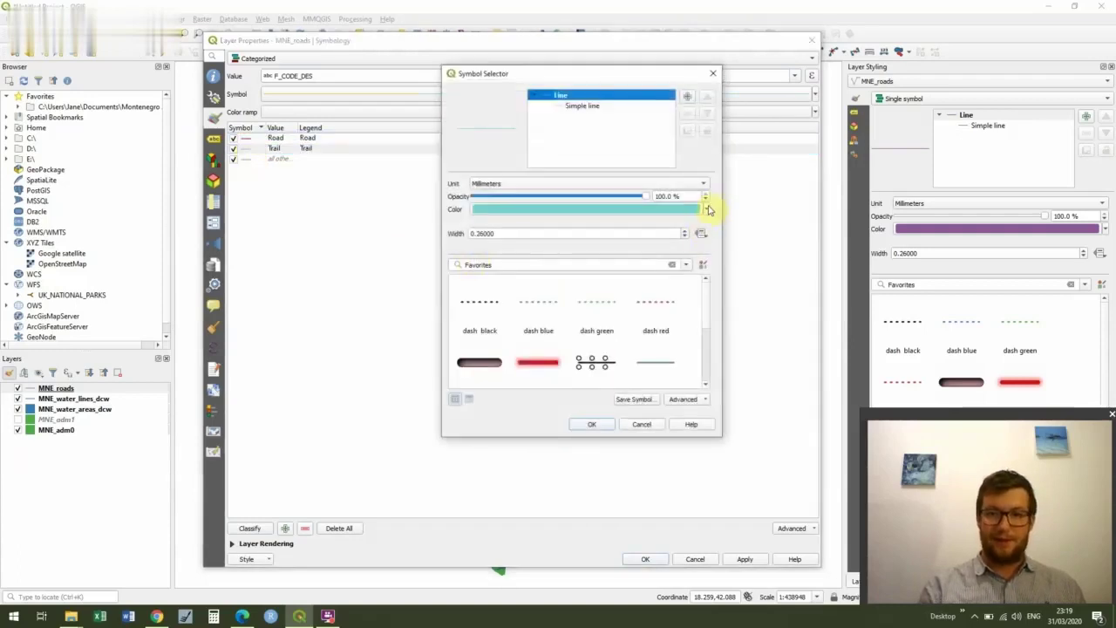
{"action": "left_click", "coordinate": [706, 210]}
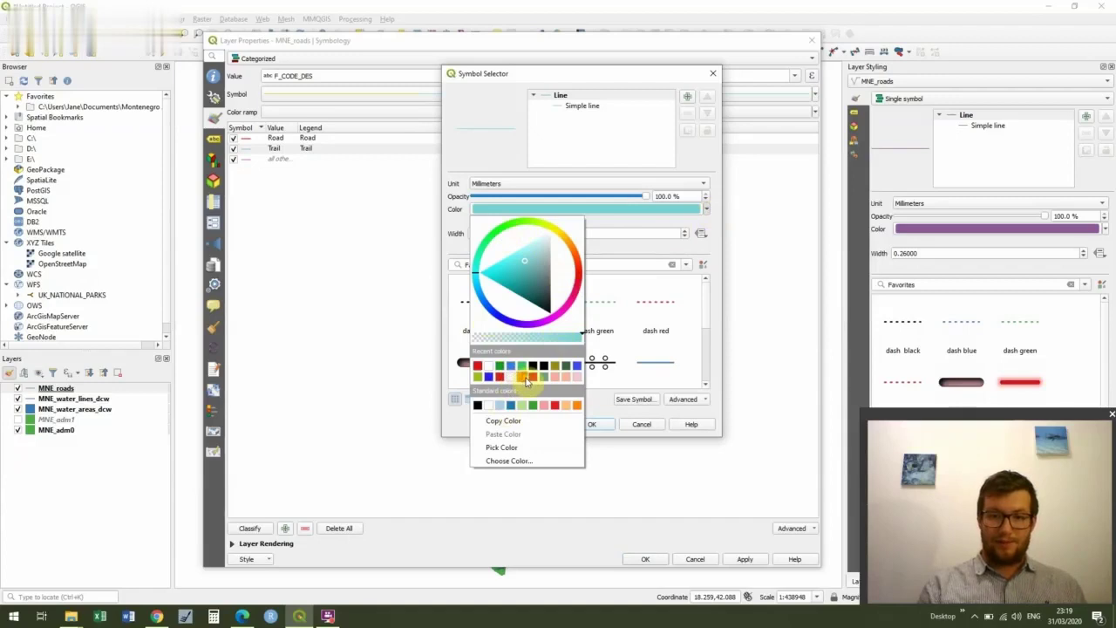
{"action": "left_click", "coordinate": [526, 380]}
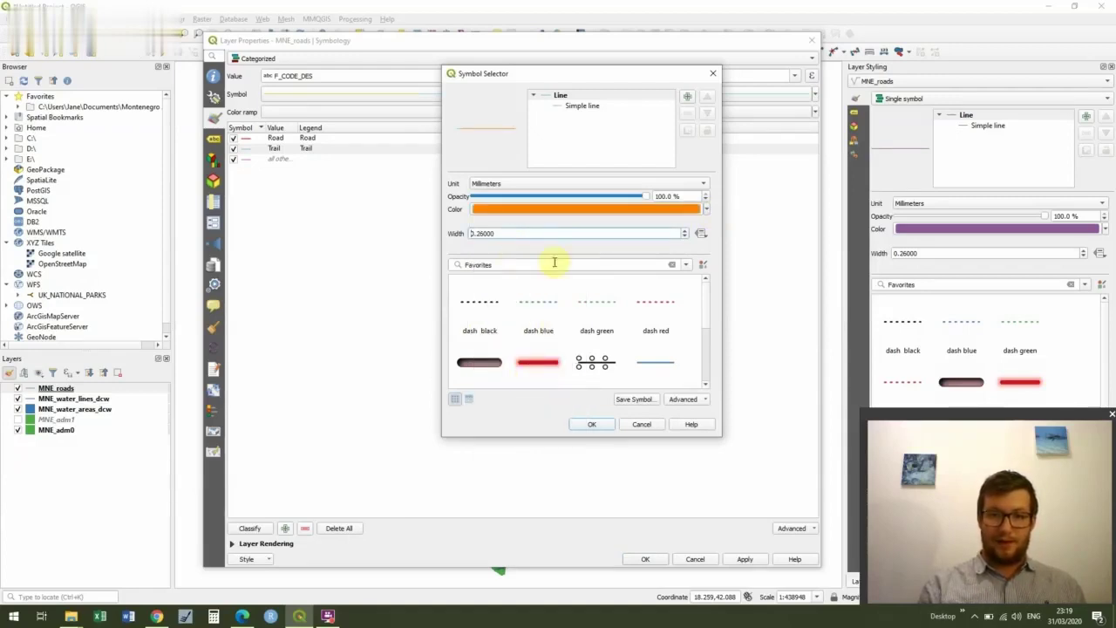
{"action": "left_click", "coordinate": [485, 302]}
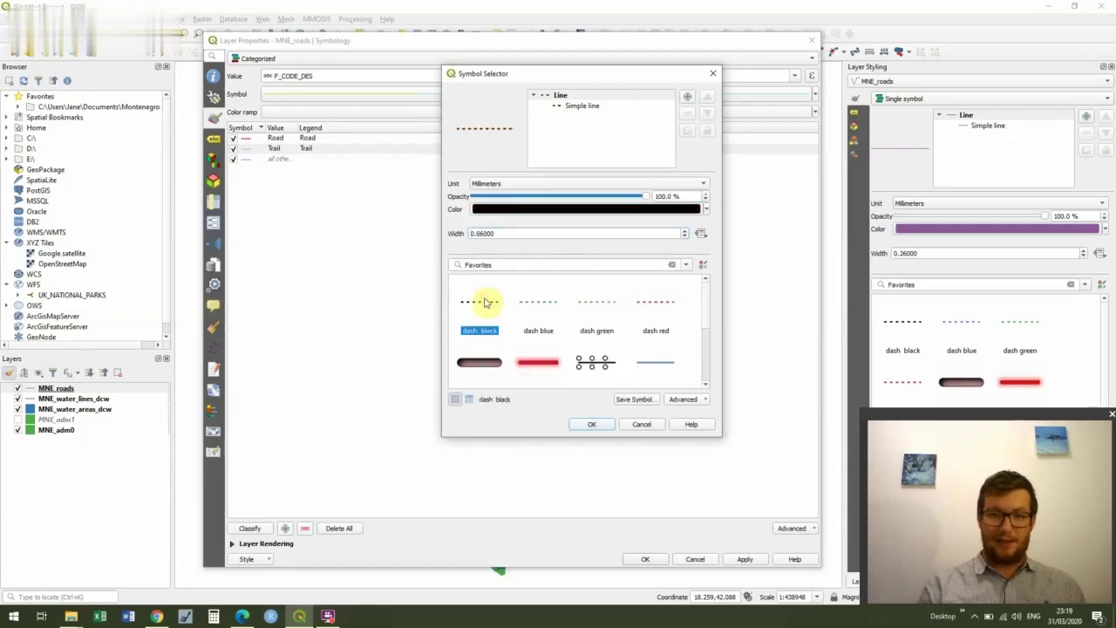
{"action": "left_click", "coordinate": [527, 233]}
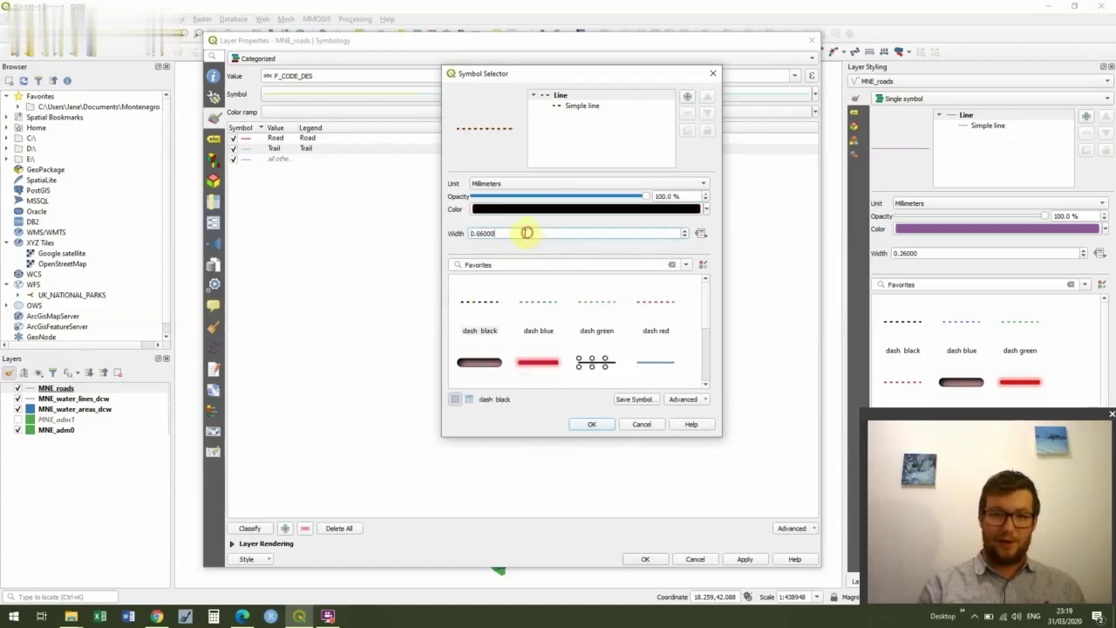
{"action": "double_click", "coordinate": [482, 233]}
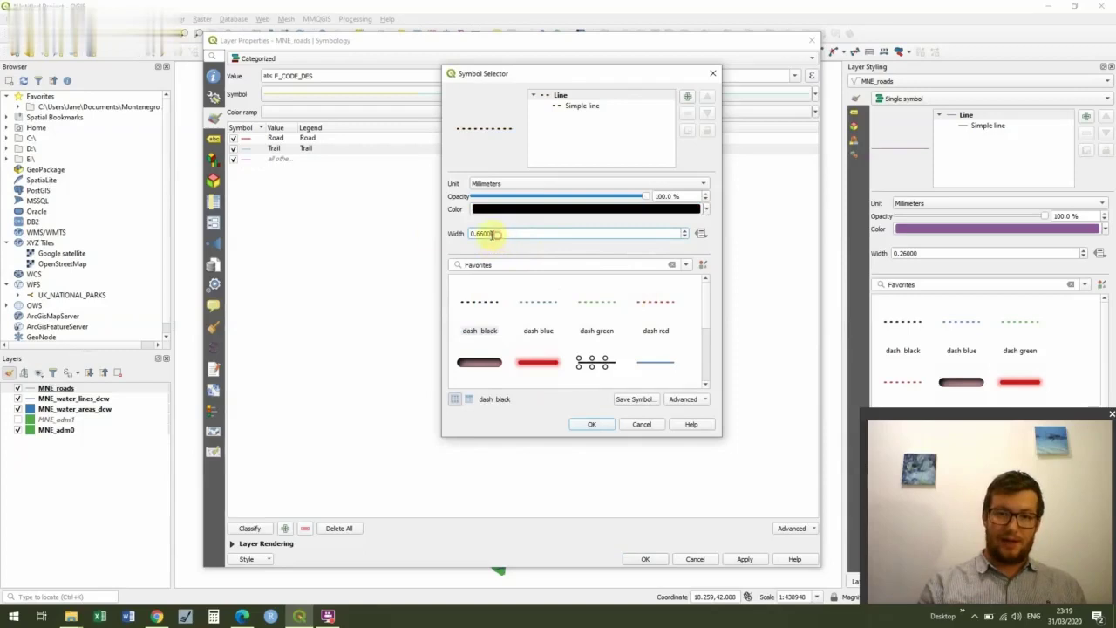
{"action": "type", "text": "0.4"}
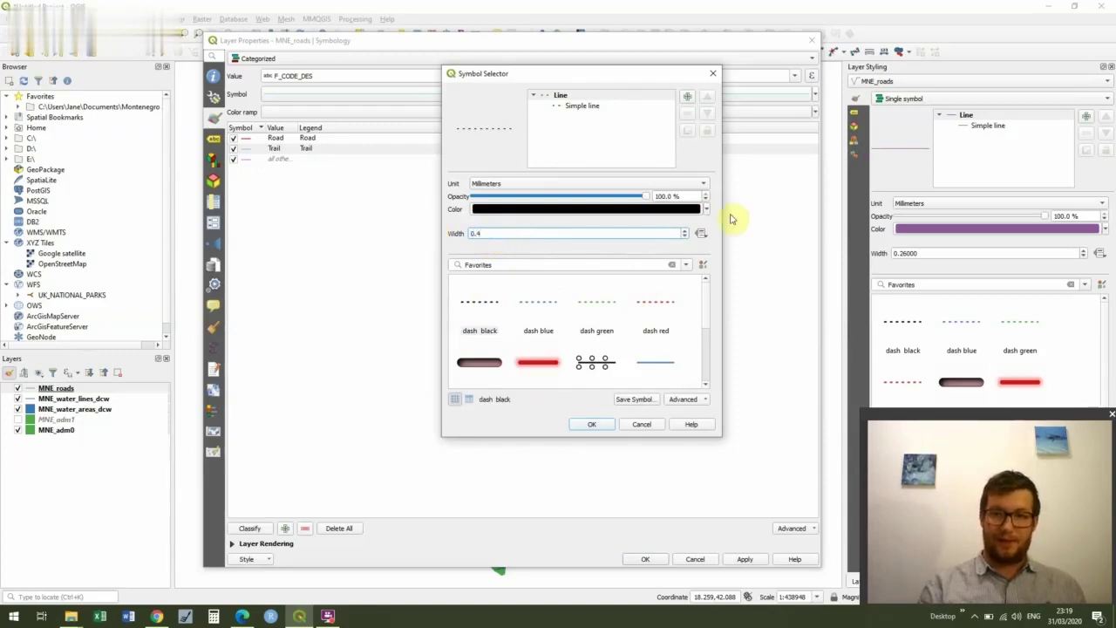
{"action": "left_click", "coordinate": [706, 210]}
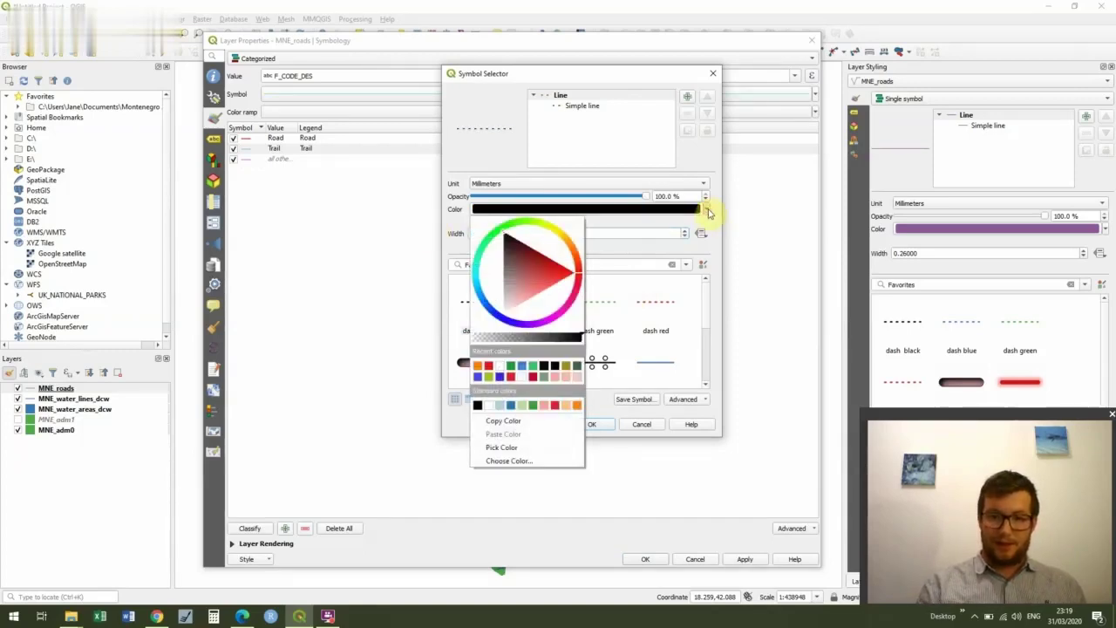
{"action": "left_click", "coordinate": [568, 368]}
{"action": "left_click", "coordinate": [593, 424]}
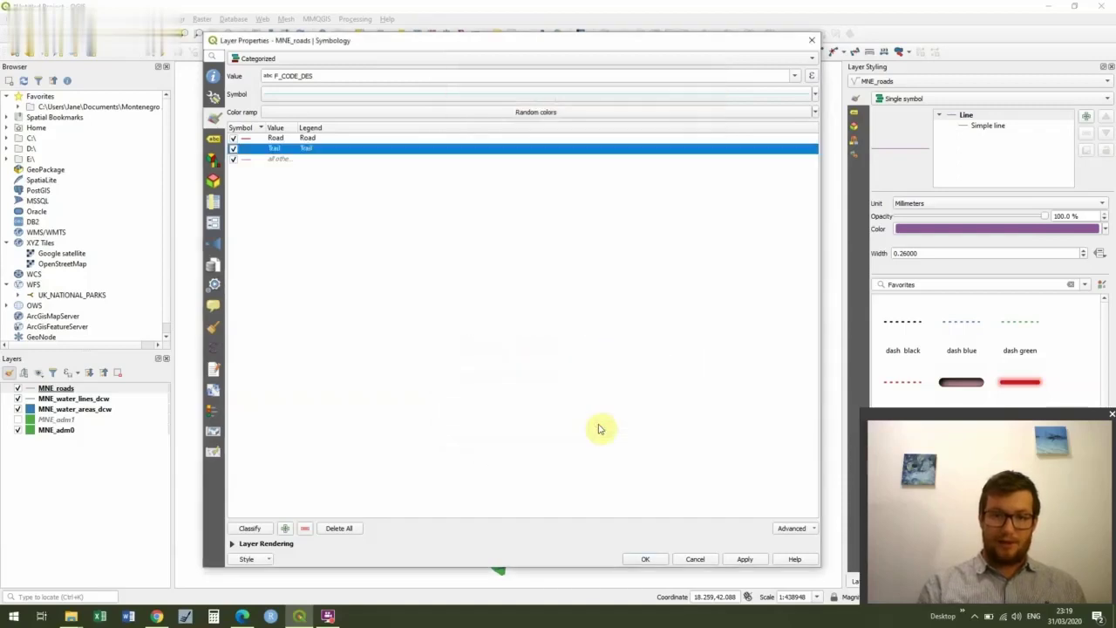
{"action": "left_click", "coordinate": [757, 558]}
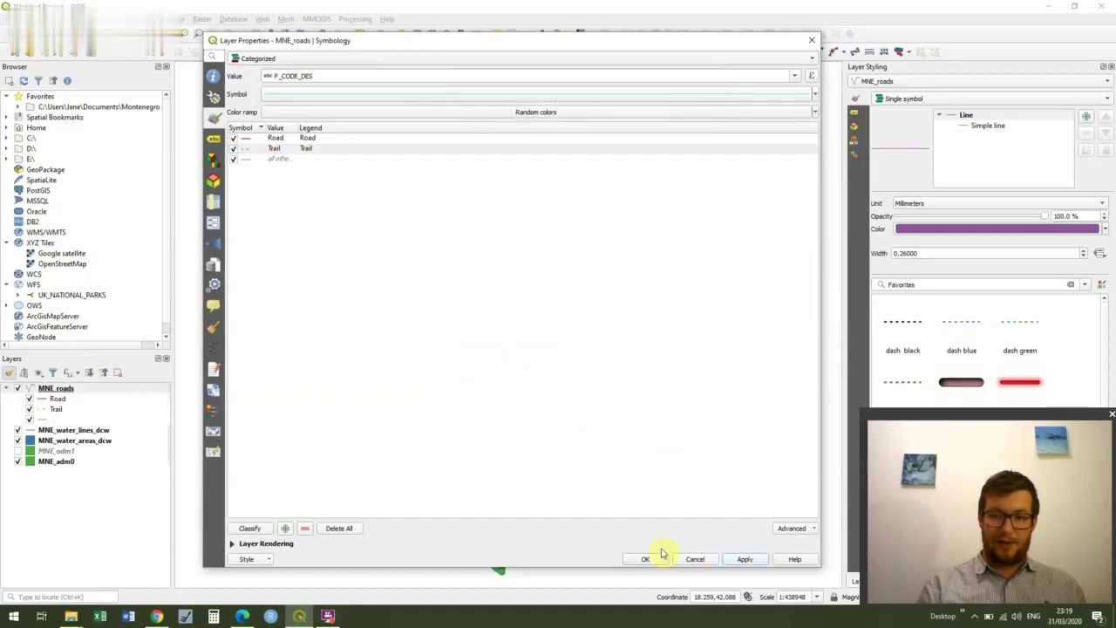
Close the Layer Properties with OK, keeping the categorized road styling.
{"action": "left_click", "coordinate": [647, 558]}
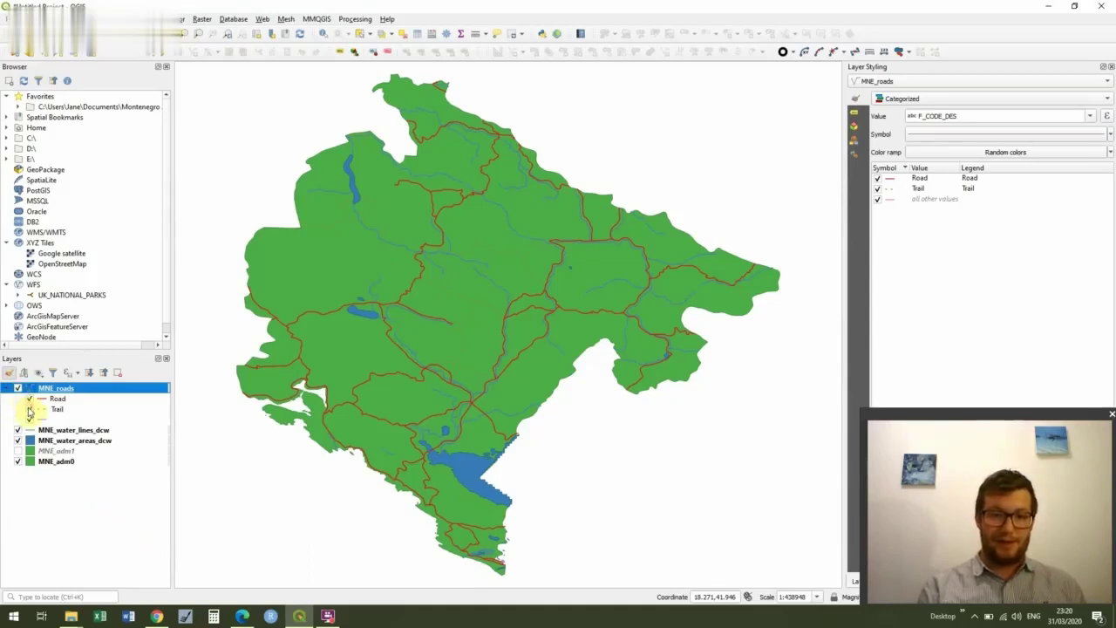
Toggle the Trail and Road classes, then hide the whole roads layer to compare.
{"action": "left_click", "coordinate": [30, 409]}
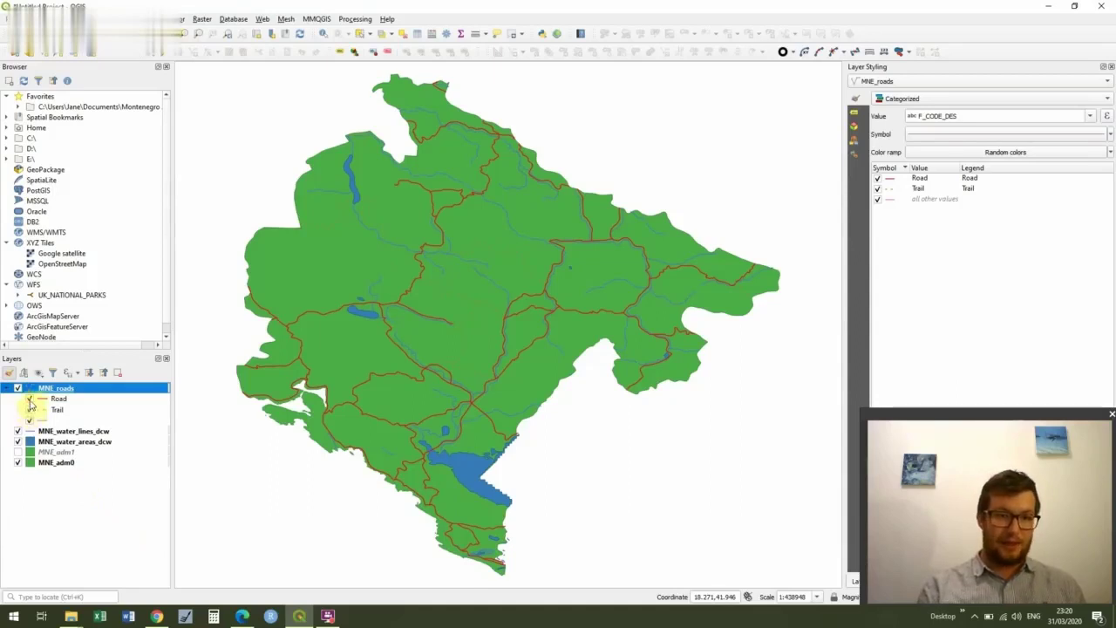
{"action": "left_click", "coordinate": [30, 399]}
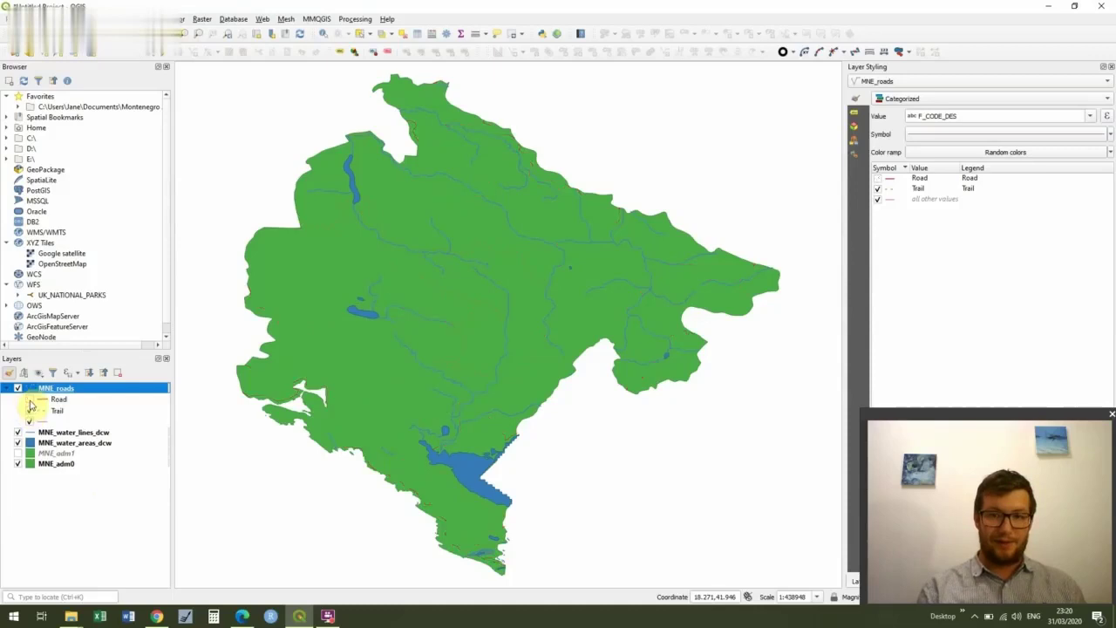
{"action": "left_click", "coordinate": [30, 399]}
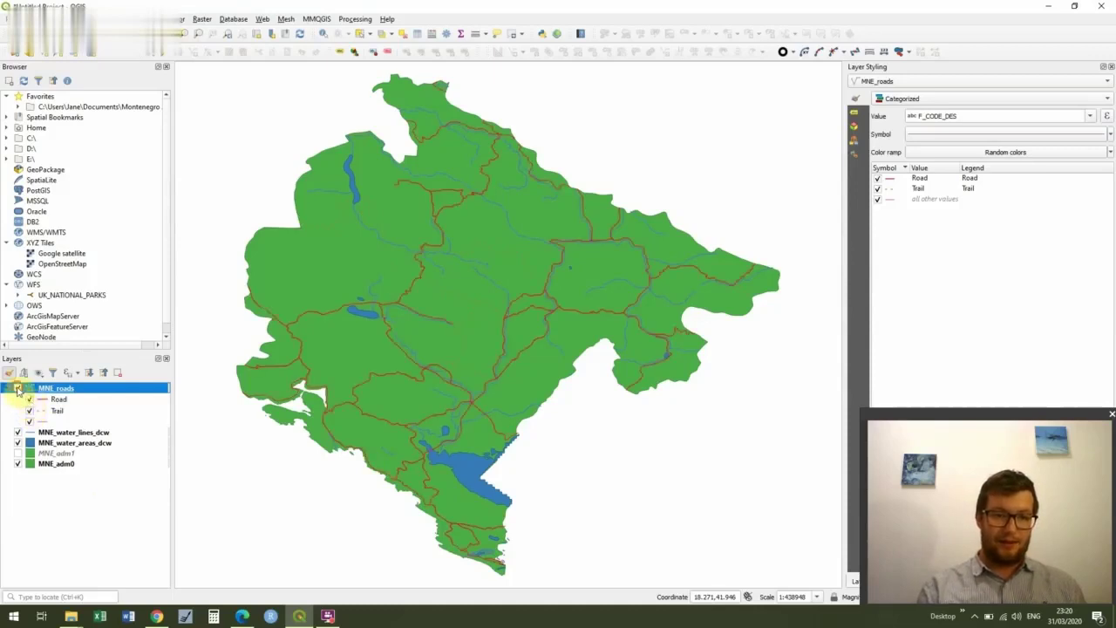
{"action": "left_click", "coordinate": [18, 388]}
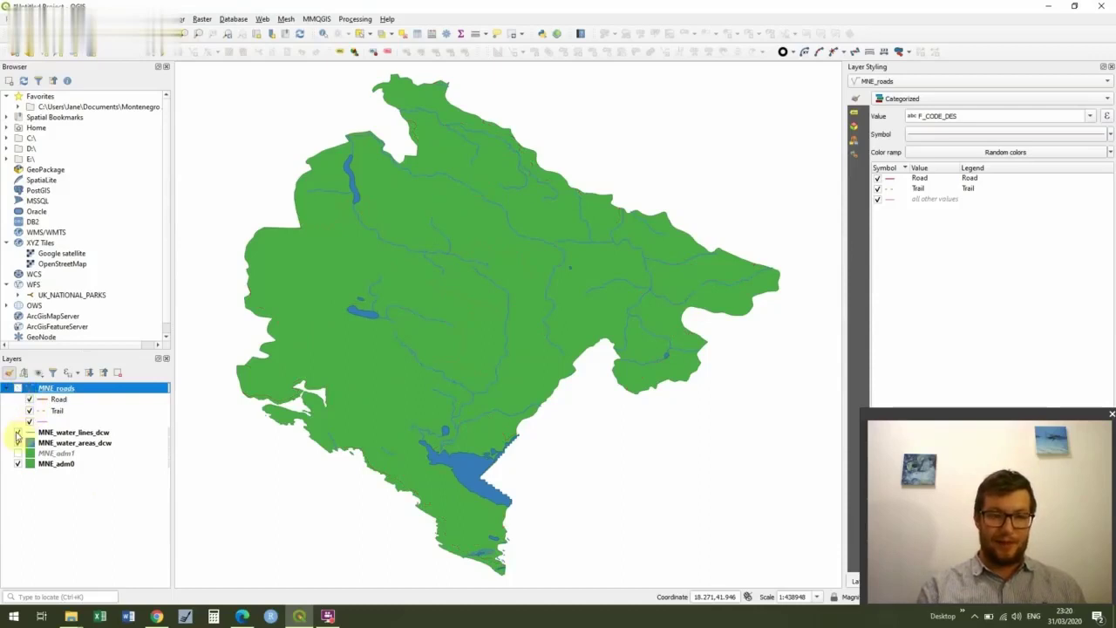
Switch on MNE_adm1 and re-enable the rivers, lakes and sea, and roads layers.
{"action": "left_click", "coordinate": [18, 434]}
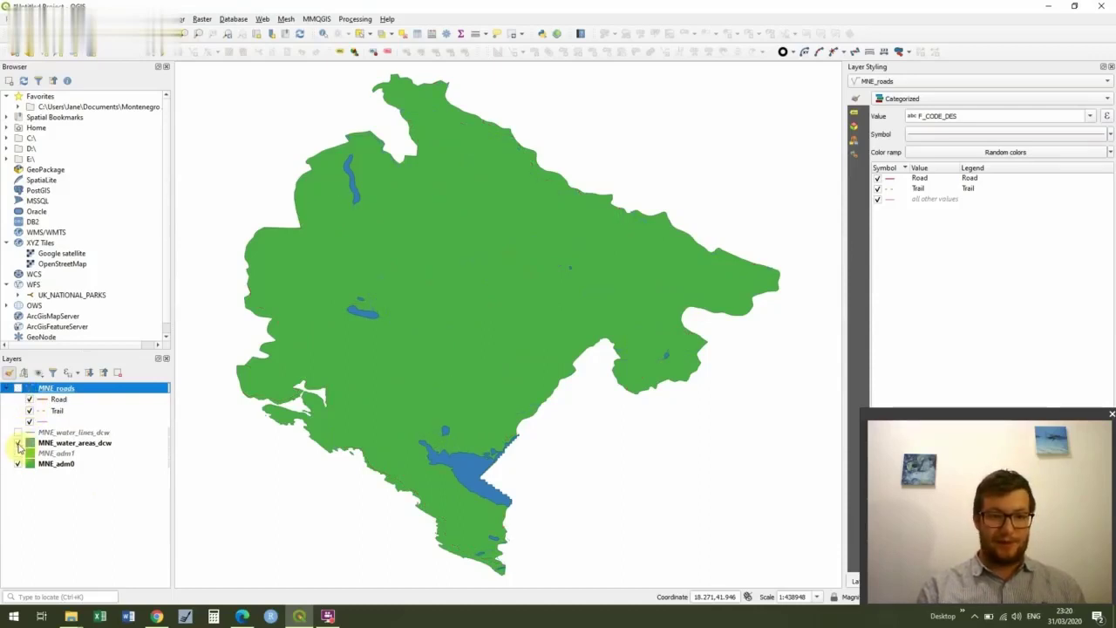
{"action": "left_click", "coordinate": [18, 443]}
{"action": "left_click", "coordinate": [18, 453]}
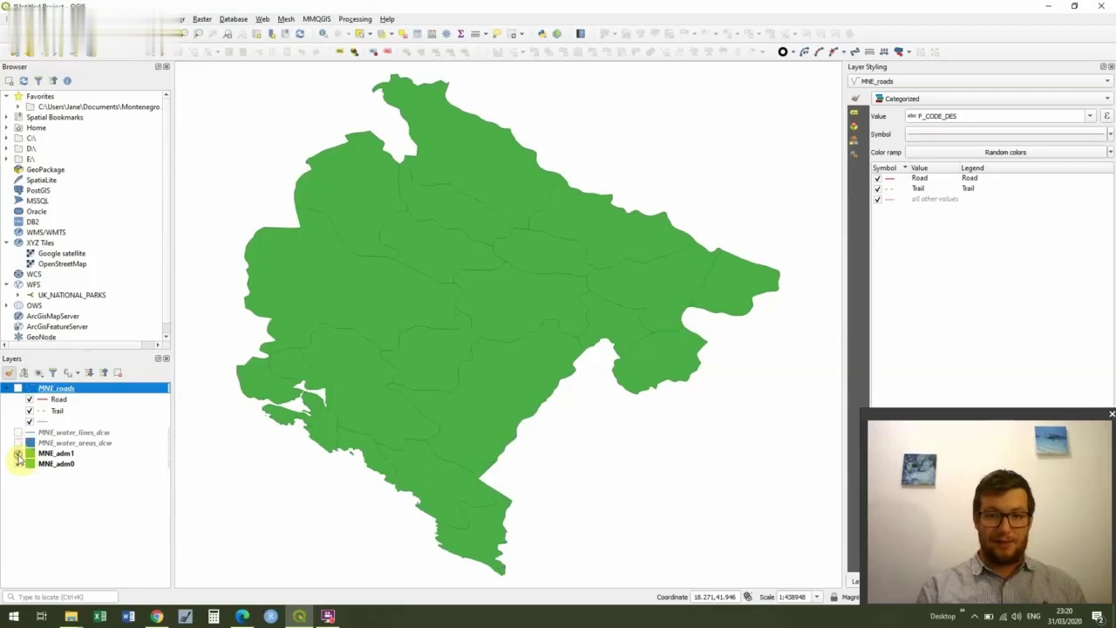
{"action": "left_click", "coordinate": [17, 443]}
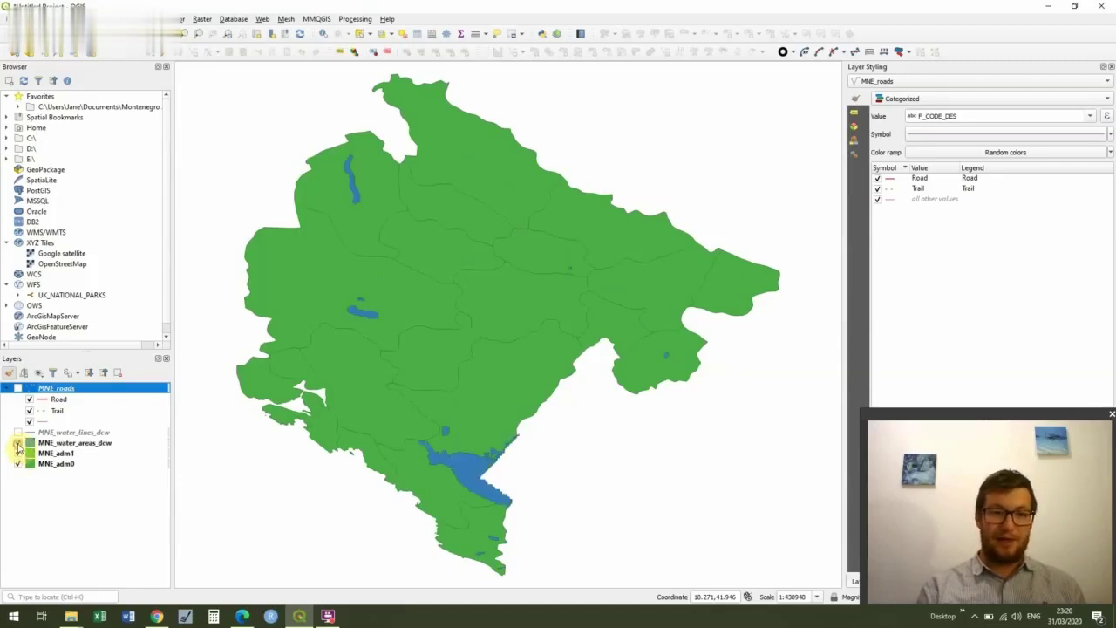
{"action": "left_click", "coordinate": [18, 432]}
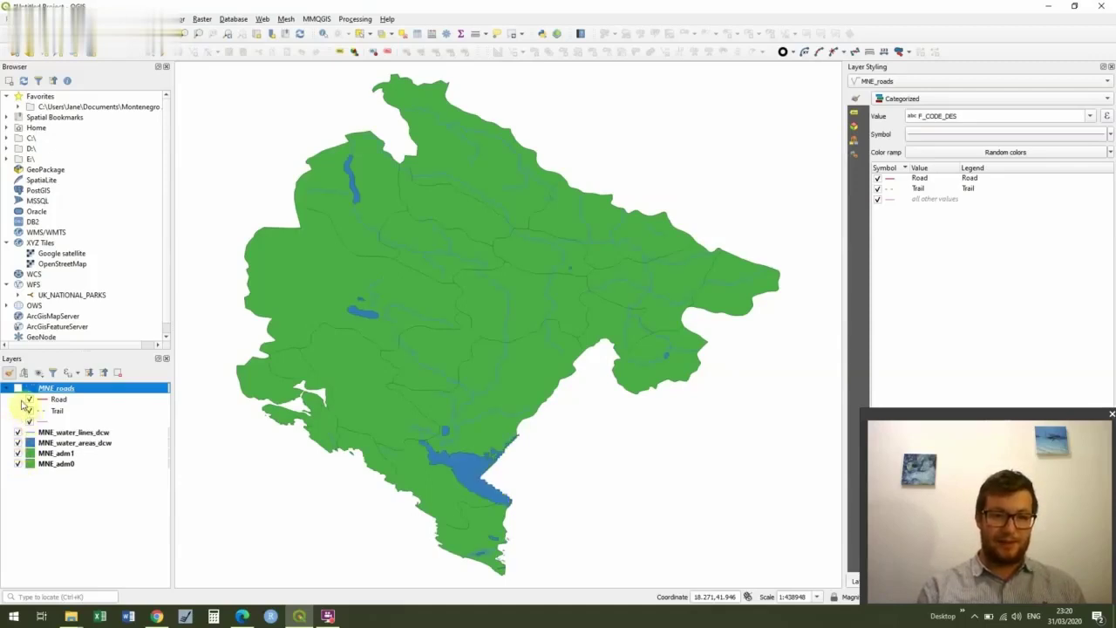
{"action": "left_click", "coordinate": [17, 388]}
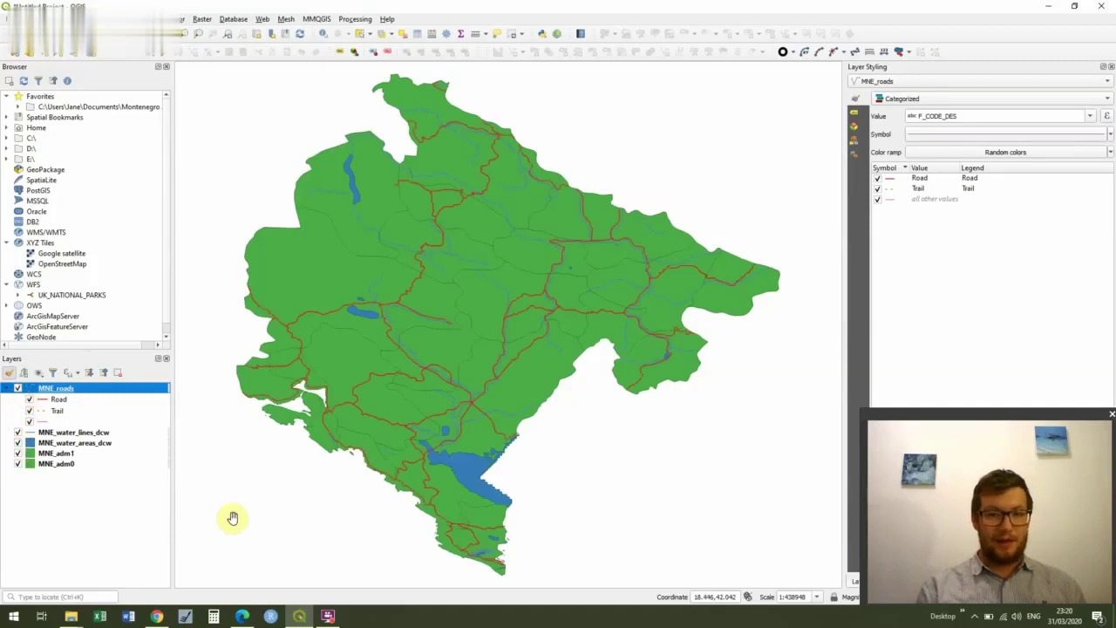